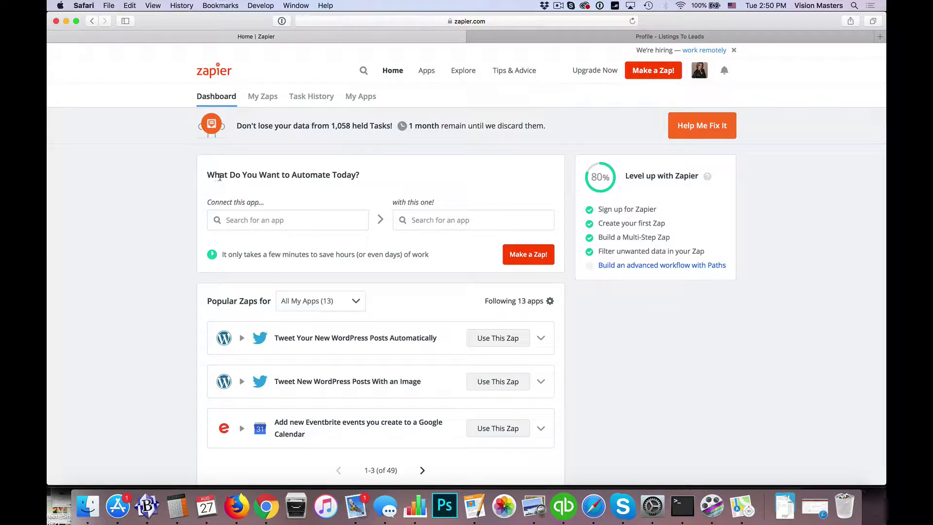
Choose Listings To Leads as the app to connect and Keller Williams Command as the app to connect it with.
click(270, 221)
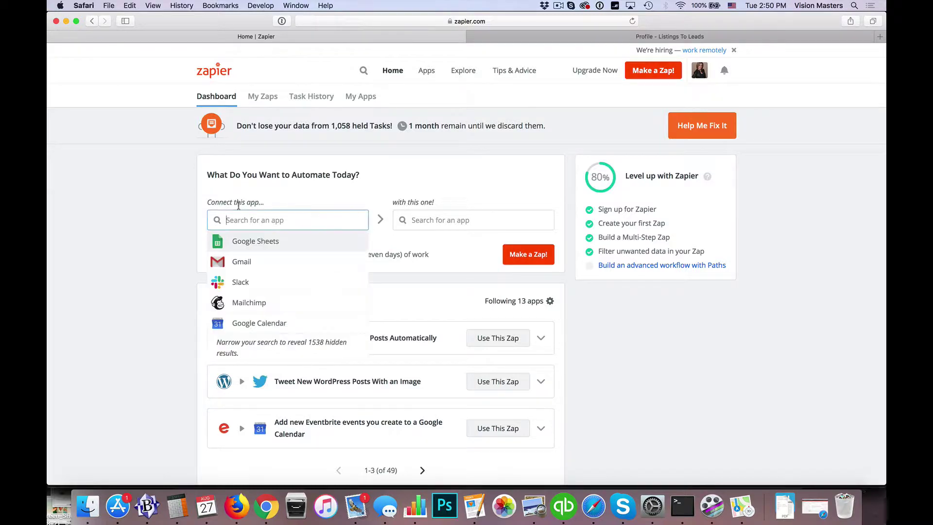
text(listing)
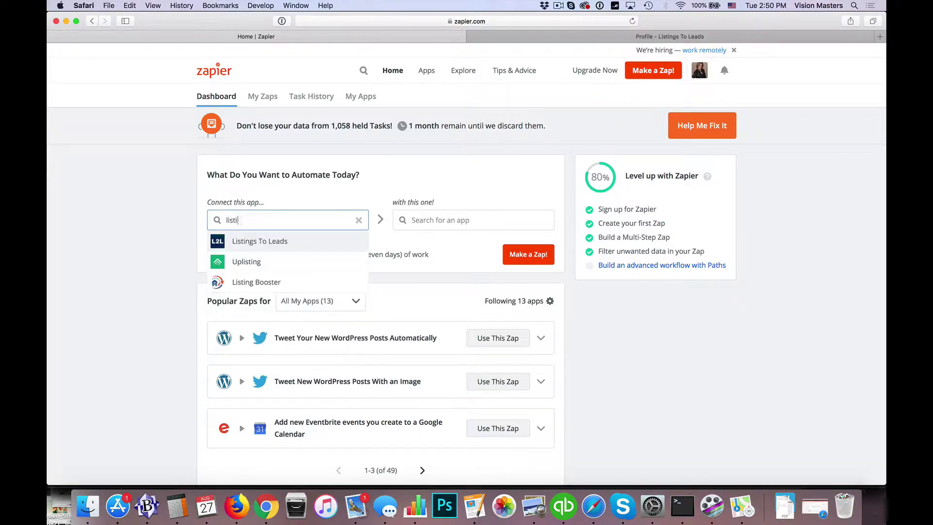
click(246, 241)
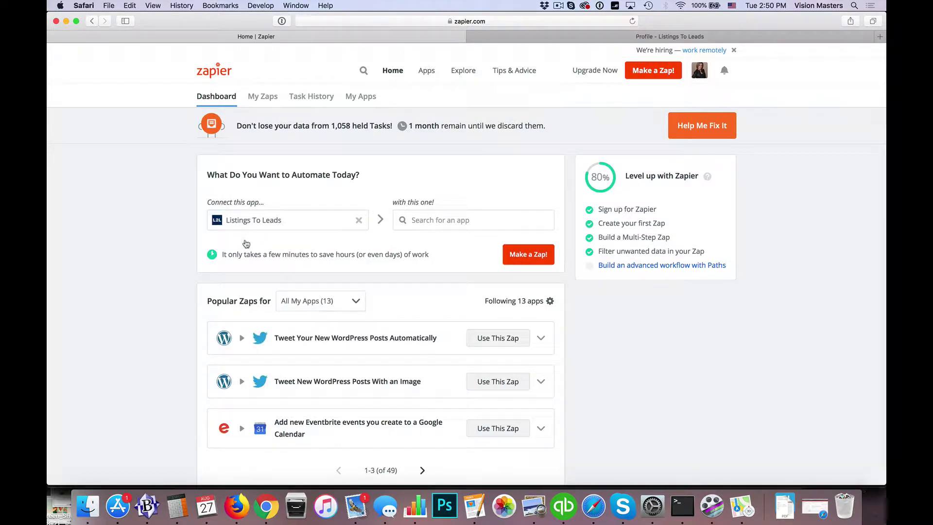
text(keller)
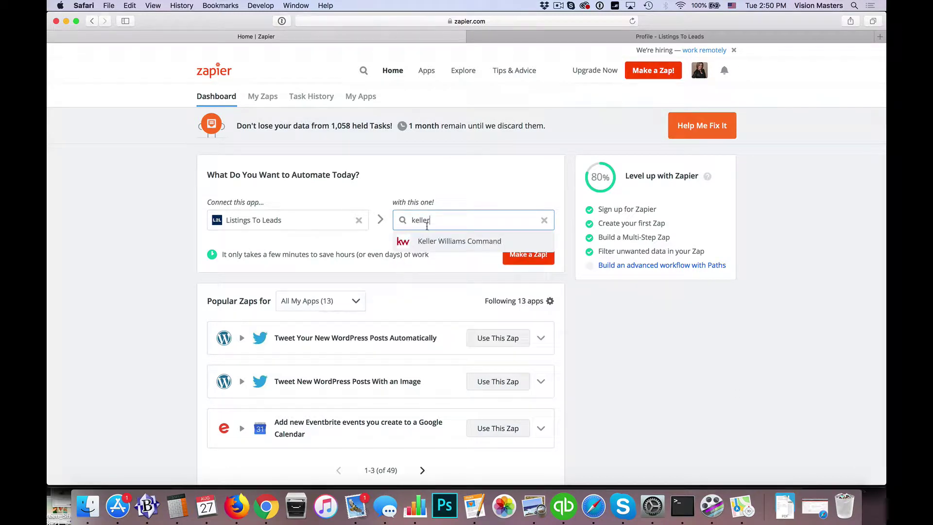
click(441, 241)
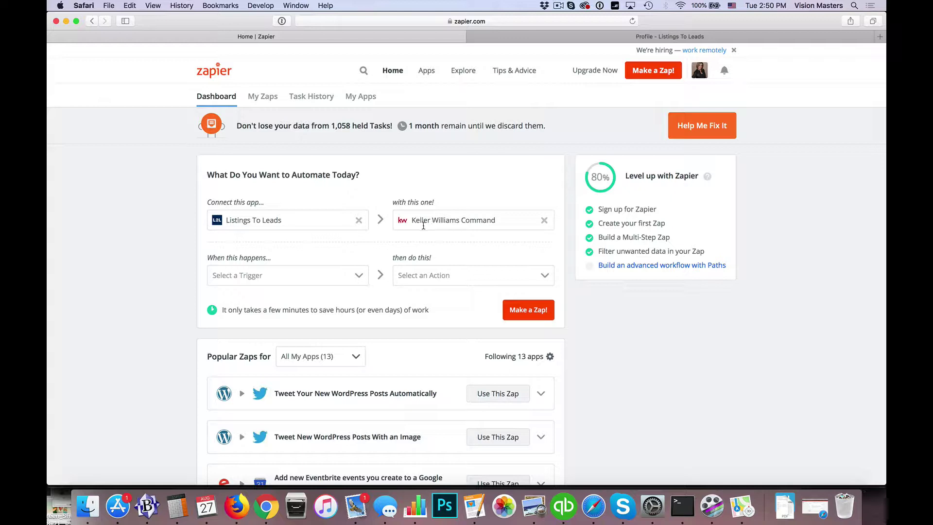
Set the trigger to New Lead and the action to Create Lead, and start setting up the resulting Zap.
scroll(184, 257, down, 2)
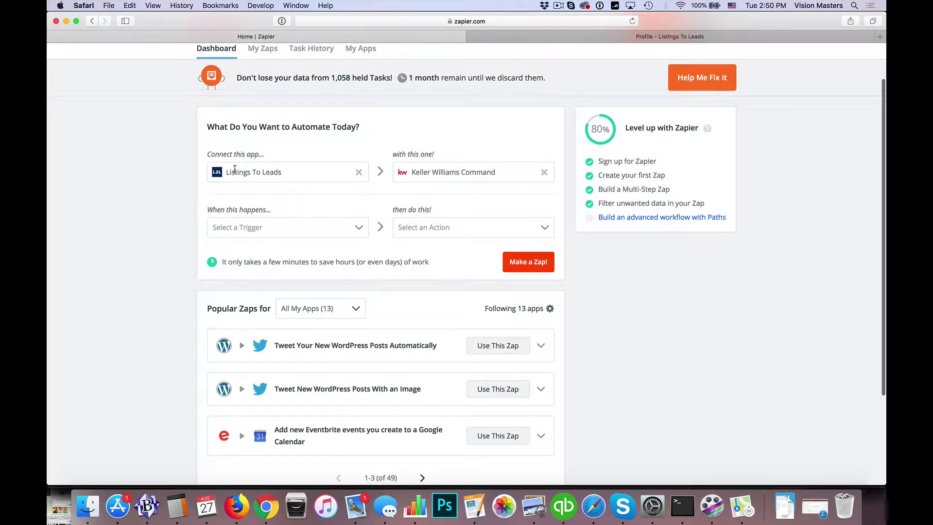
click(271, 223)
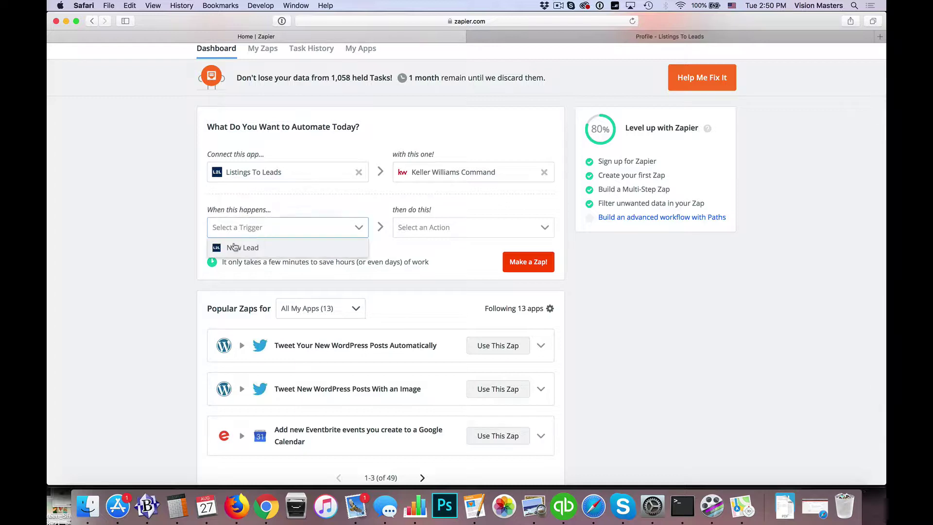
click(250, 249)
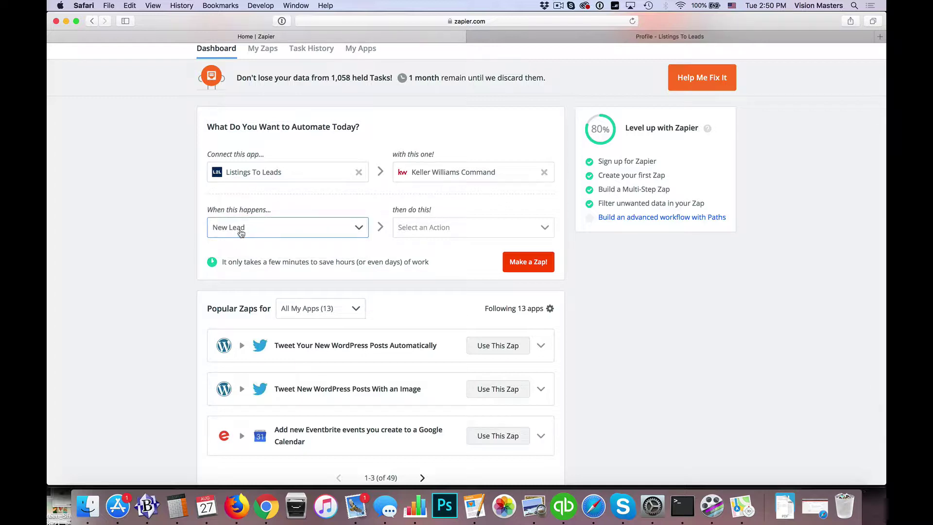
click(427, 228)
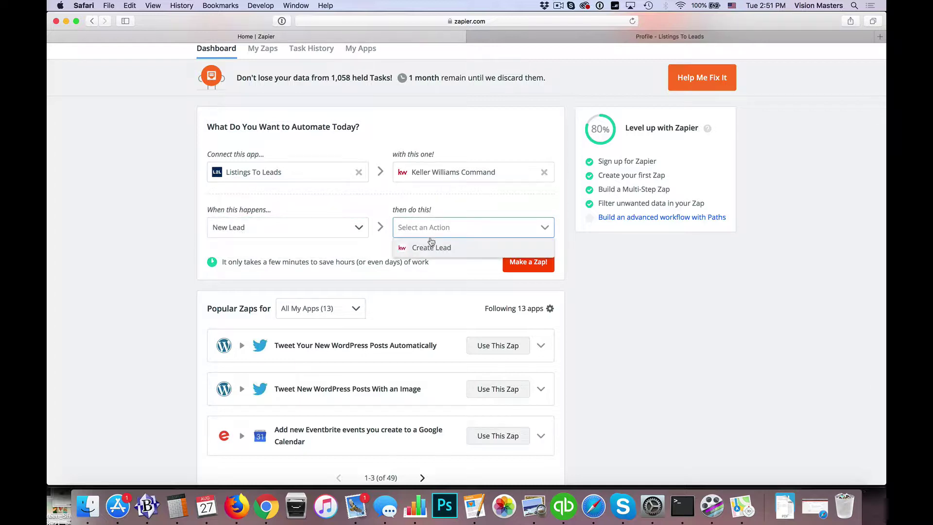
click(431, 248)
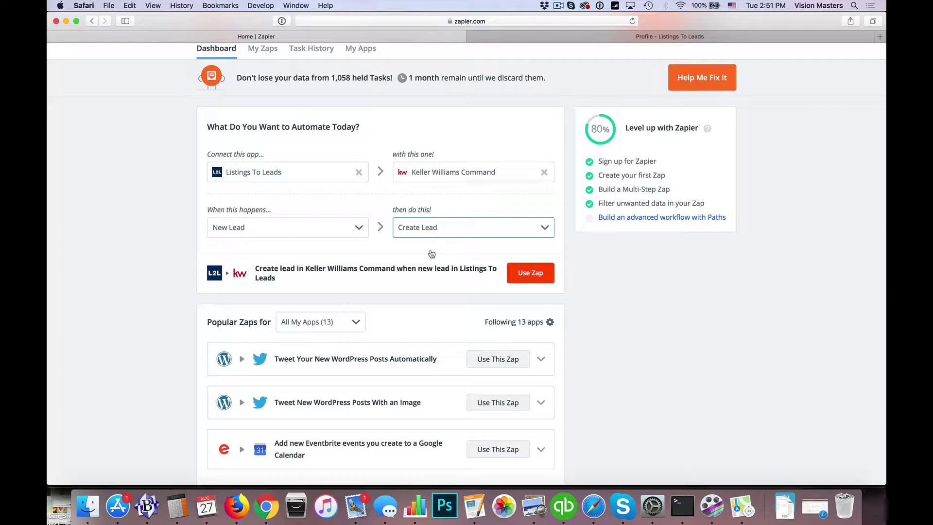
click(526, 273)
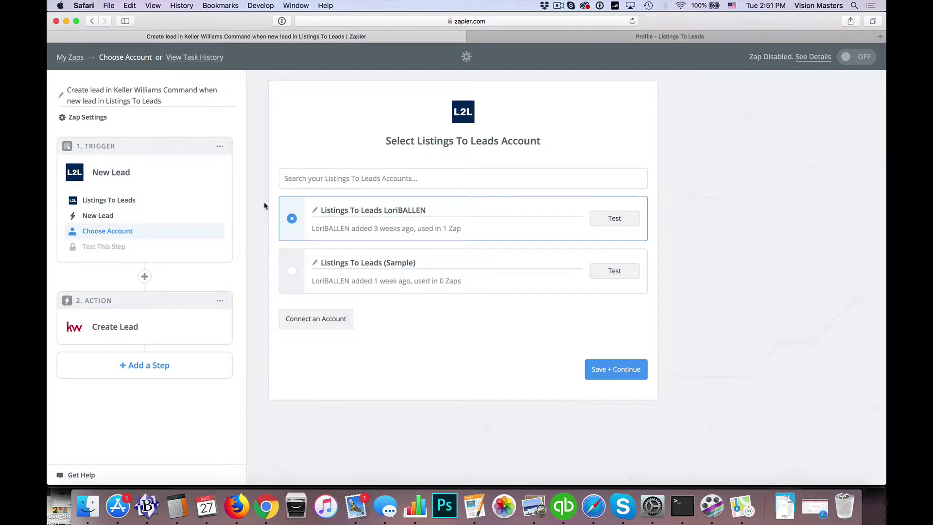
Start connecting another Listings To Leads account and copy the Zapier API key from the Listings To Leads profile's CRM / Integration settings.
click(317, 320)
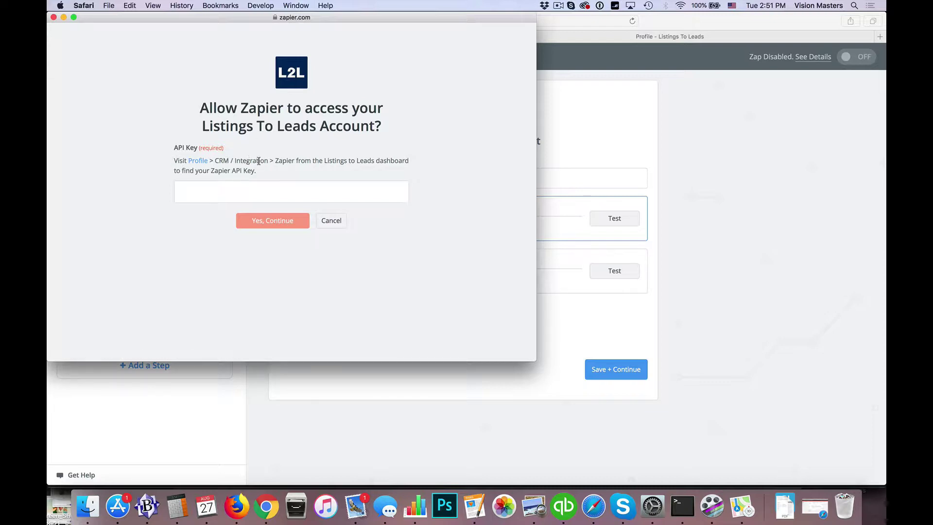
click(721, 39)
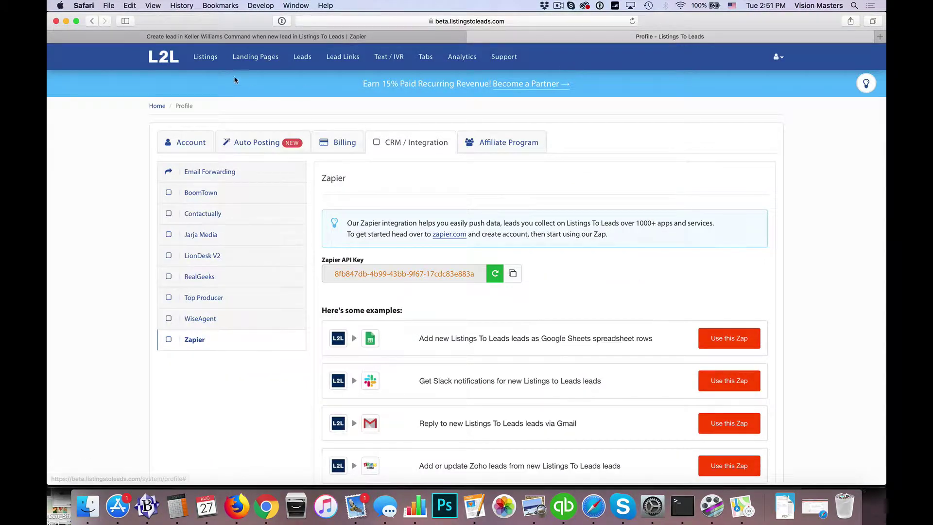
key(super+r)
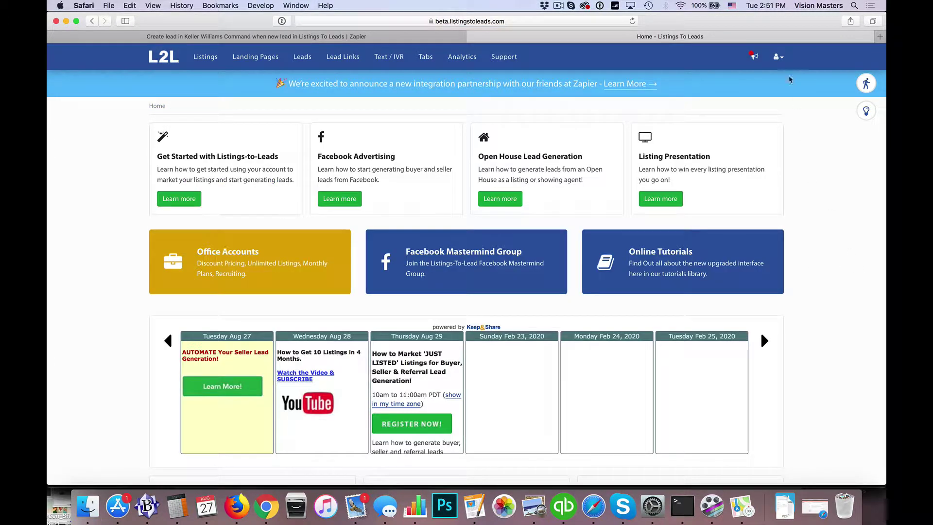
click(777, 58)
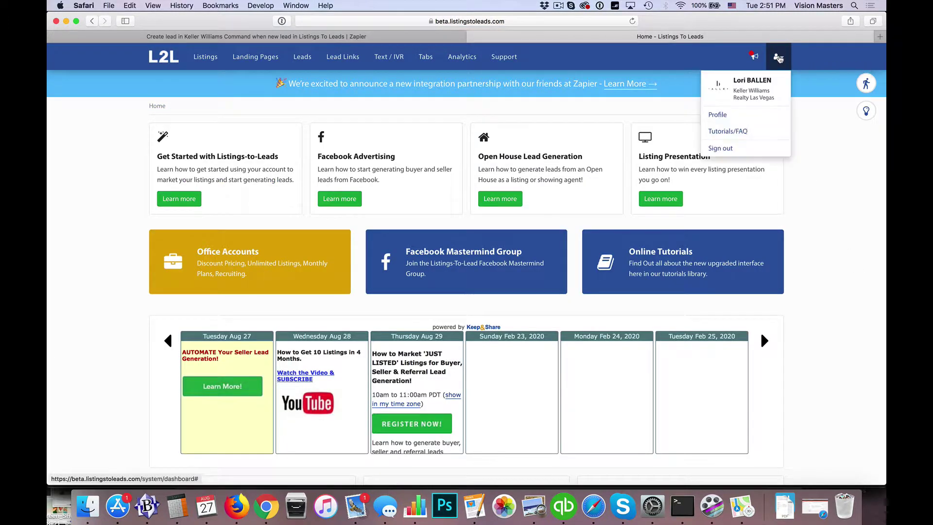
click(721, 115)
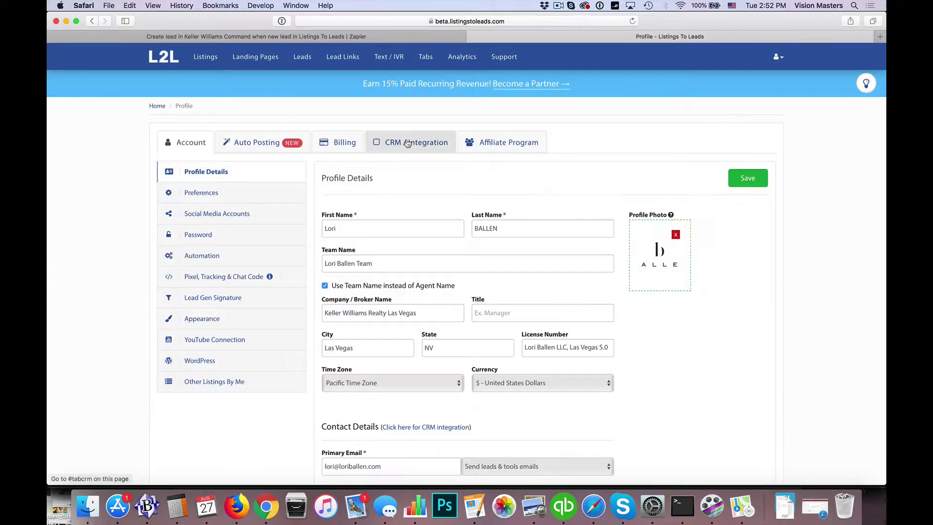
click(428, 143)
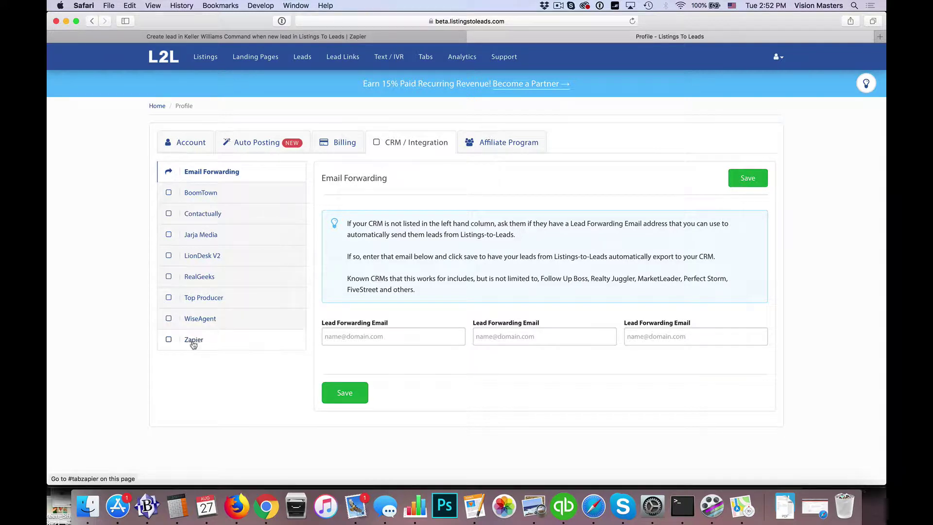
click(194, 340)
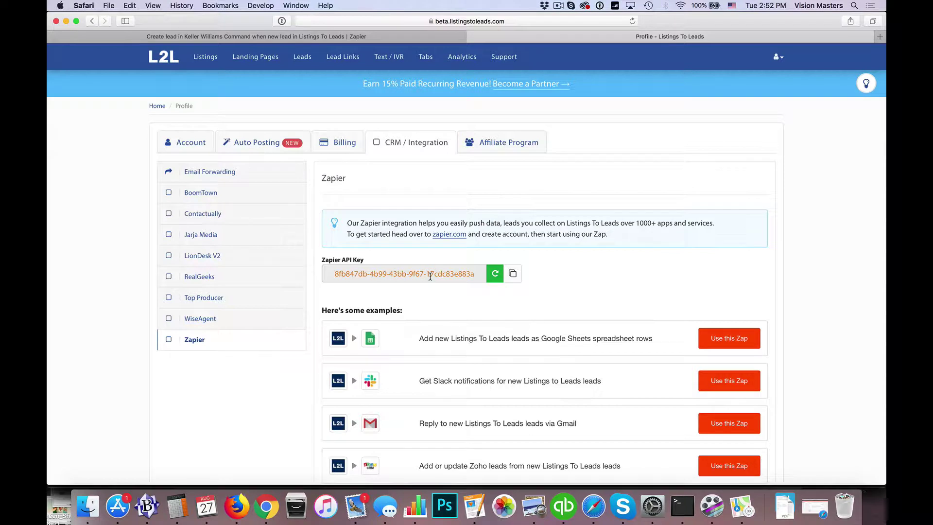
click(514, 281)
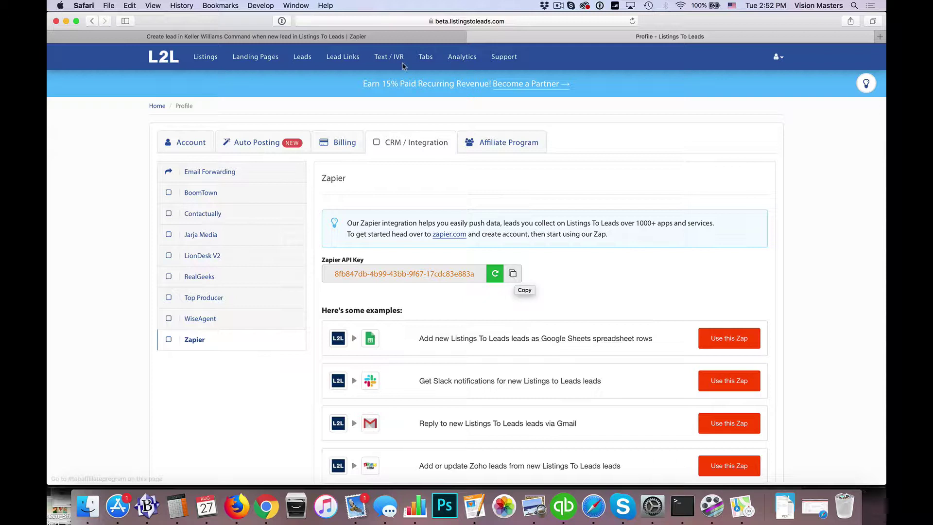
Paste the API key into Zapier's Listings To Leads access request and cancel the new connection.
click(312, 39)
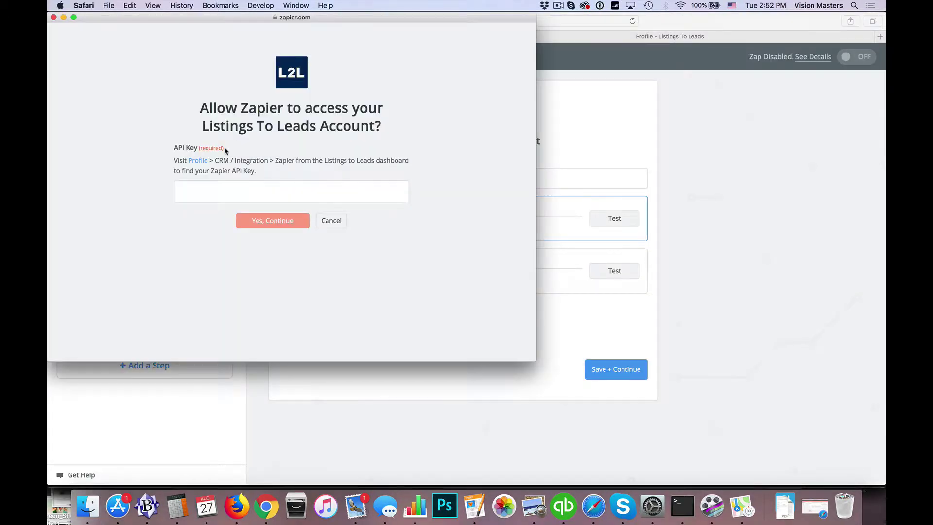
key(super+v)
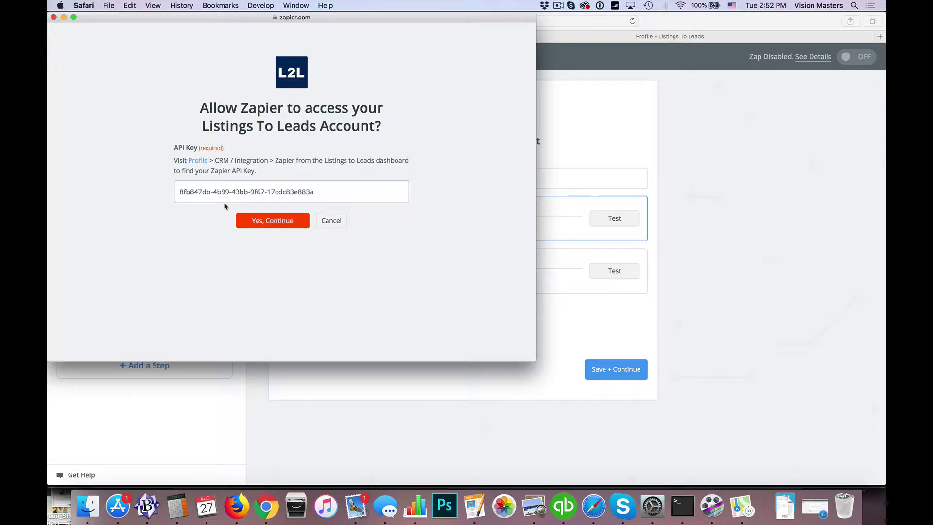
click(325, 221)
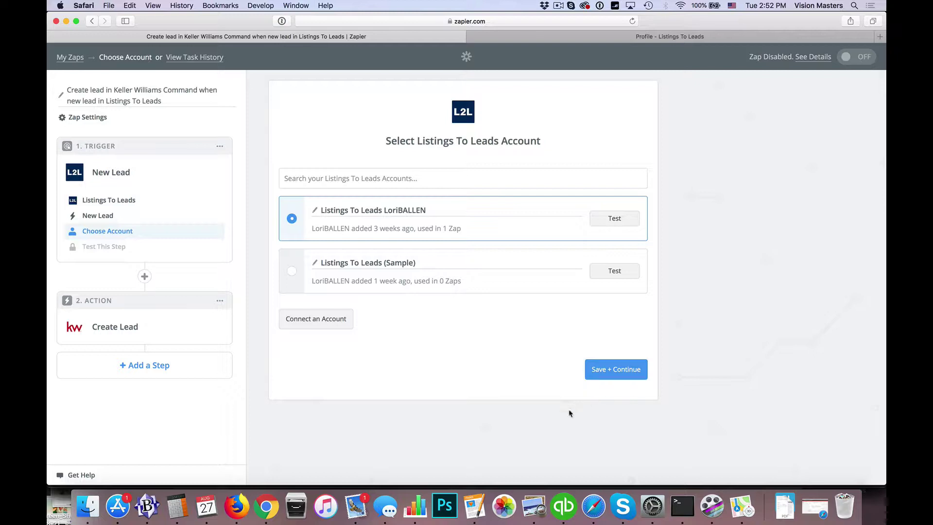
Confirm the preselected Listings To Leads account and accept Lead A as the trigger sample after reviewing its fields.
click(615, 375)
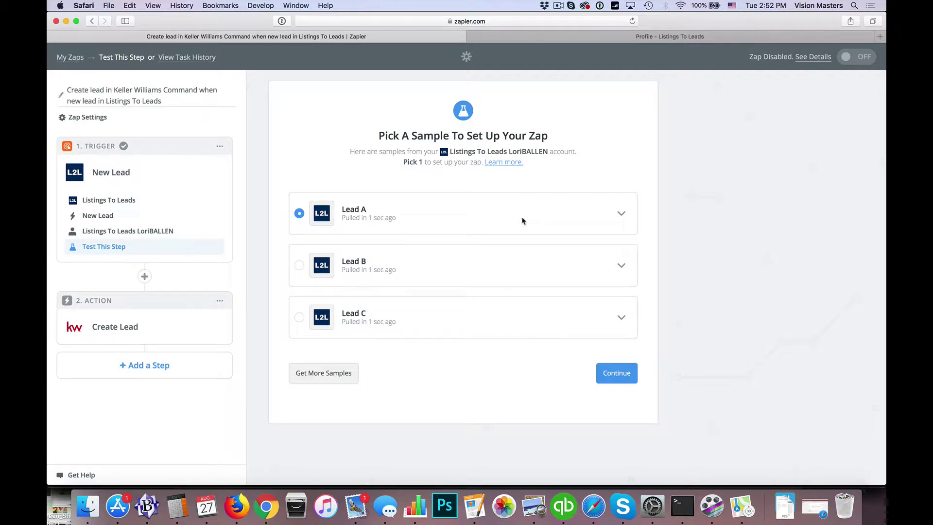
click(622, 214)
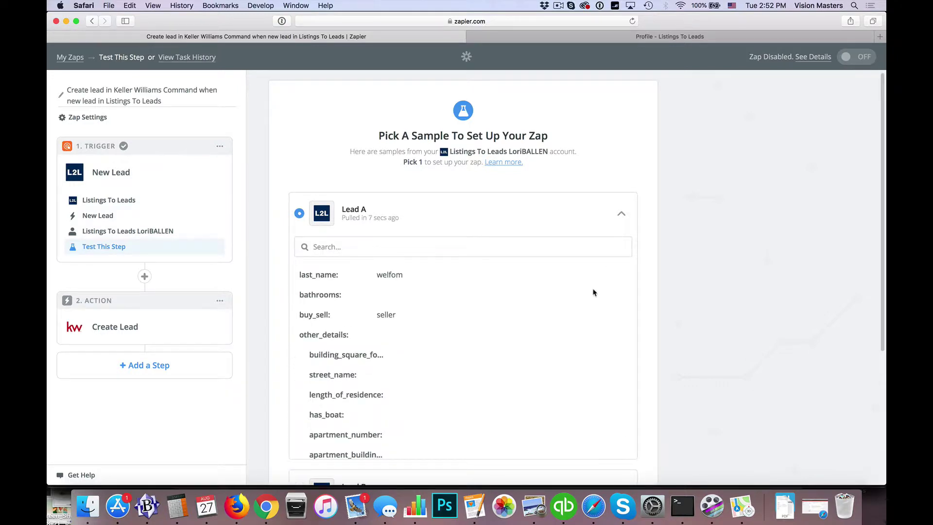
scroll(592, 292, down, 5)
scroll(592, 292, down, 15)
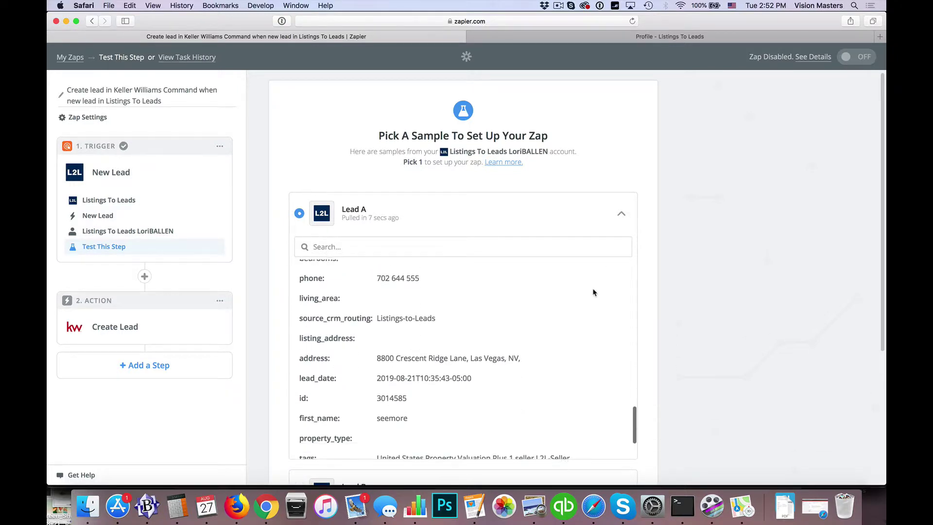
scroll(592, 292, up, 8)
click(621, 213)
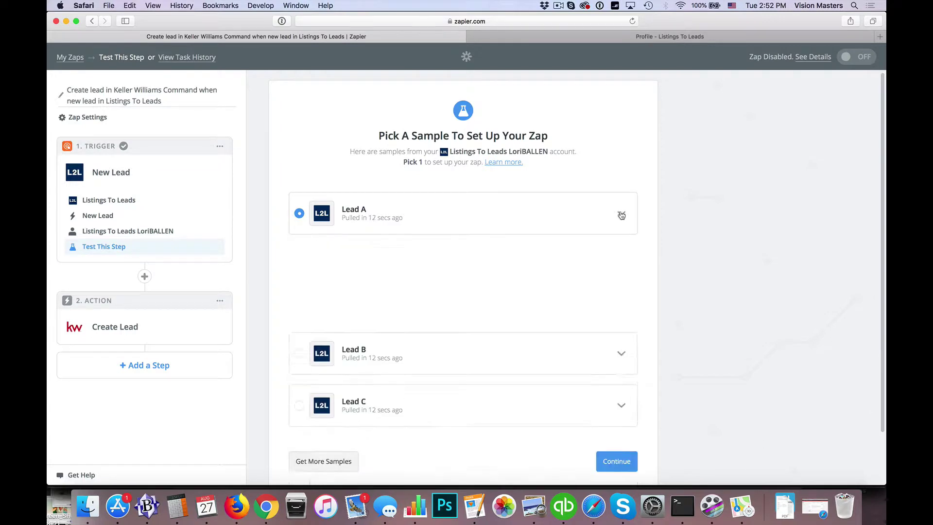
click(613, 379)
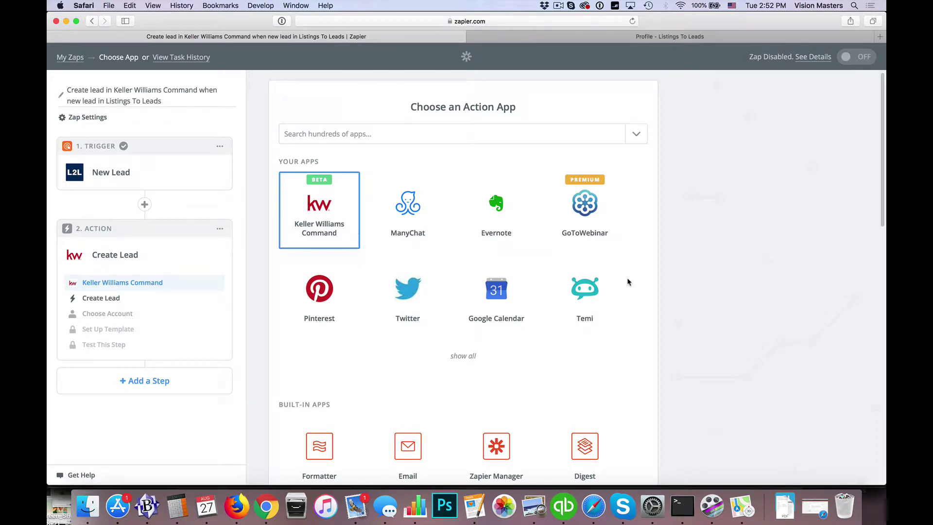
Confirm Keller Williams Command as the action app, with the Create Lead action and the already connected account.
scroll(628, 282, down, 5)
scroll(628, 281, down, 8)
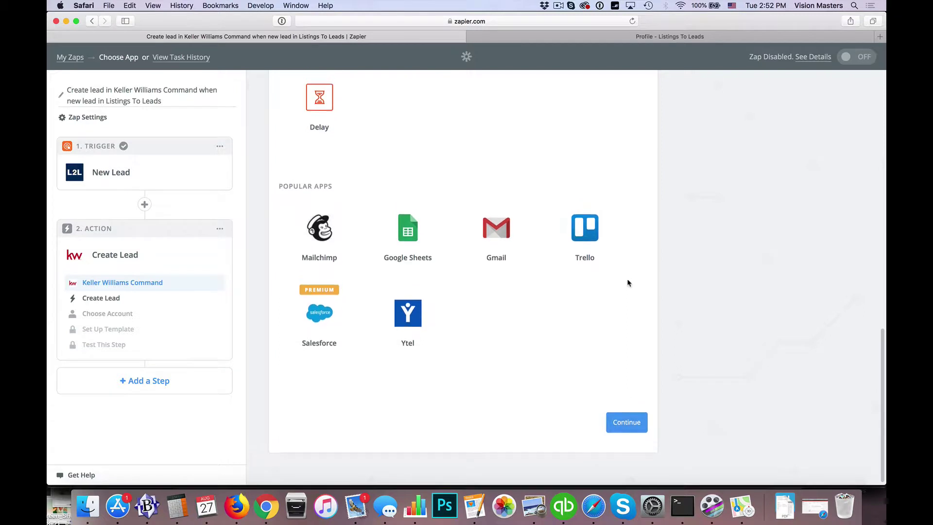
click(632, 418)
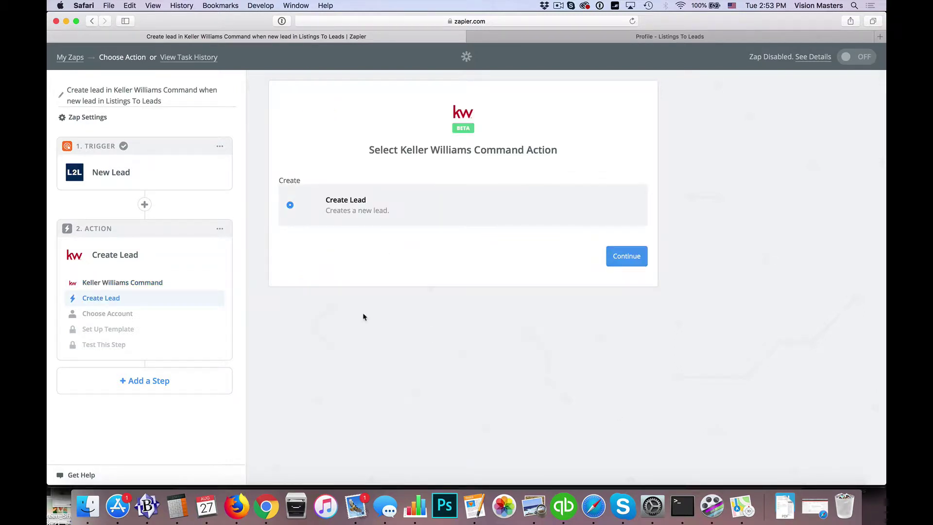
click(616, 256)
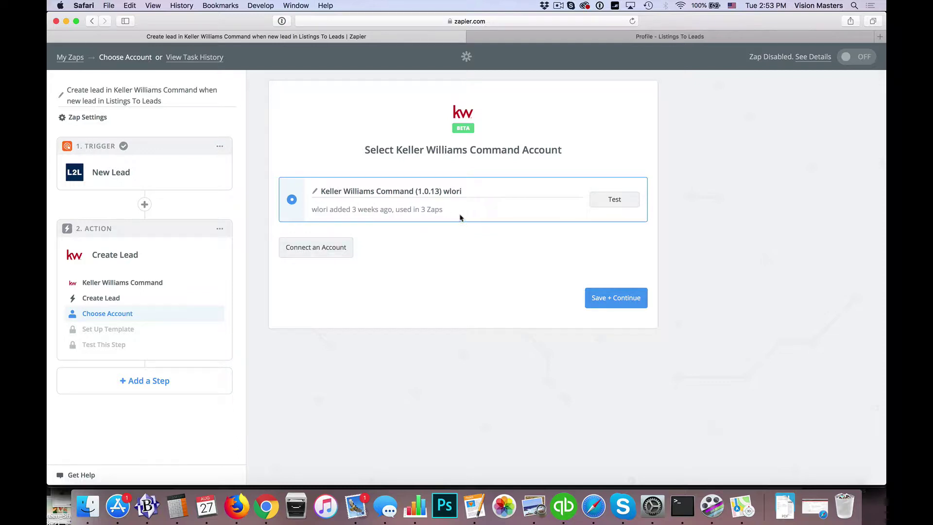
click(613, 299)
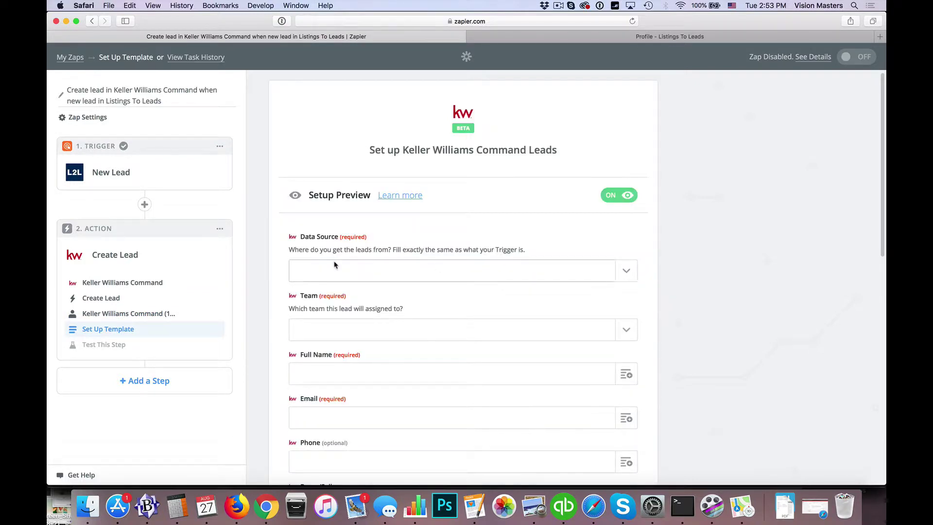
Set the lead's Data Source to Listings To Leads, matching the trigger app.
scroll(273, 239, down, 2)
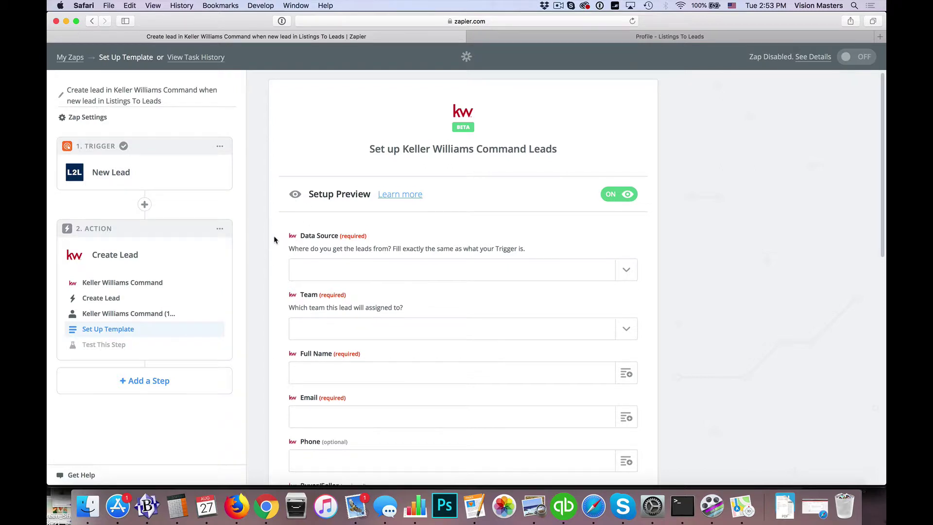
scroll(273, 239, down, 1)
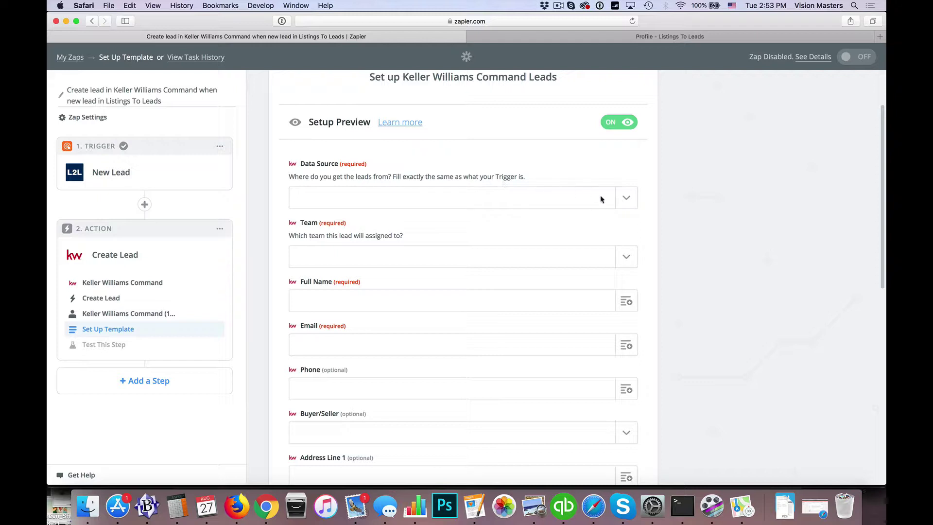
click(627, 200)
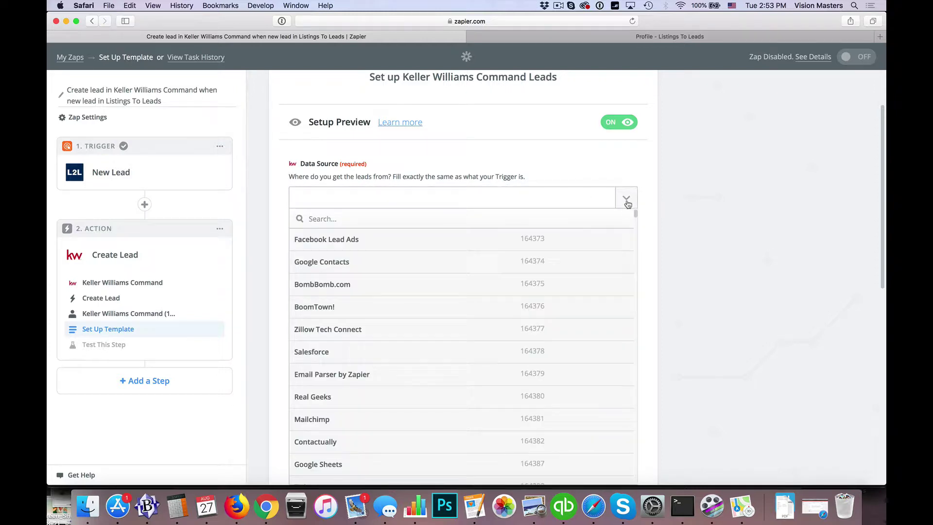
scroll(442, 255, down, 15)
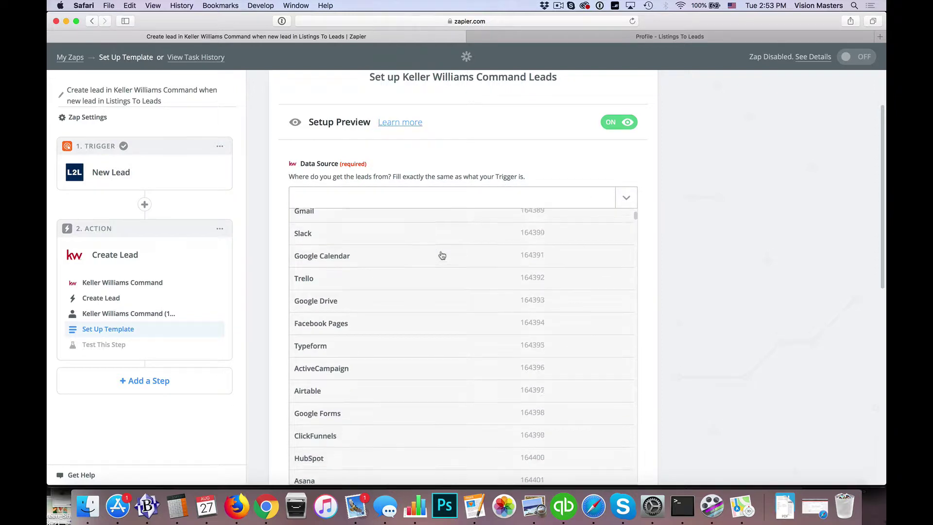
scroll(442, 255, down, 20)
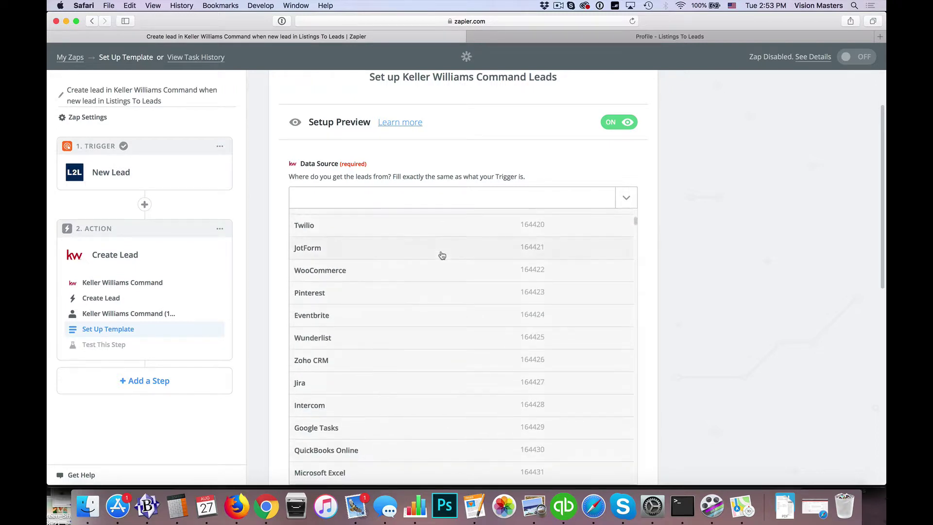
scroll(442, 255, up, 20)
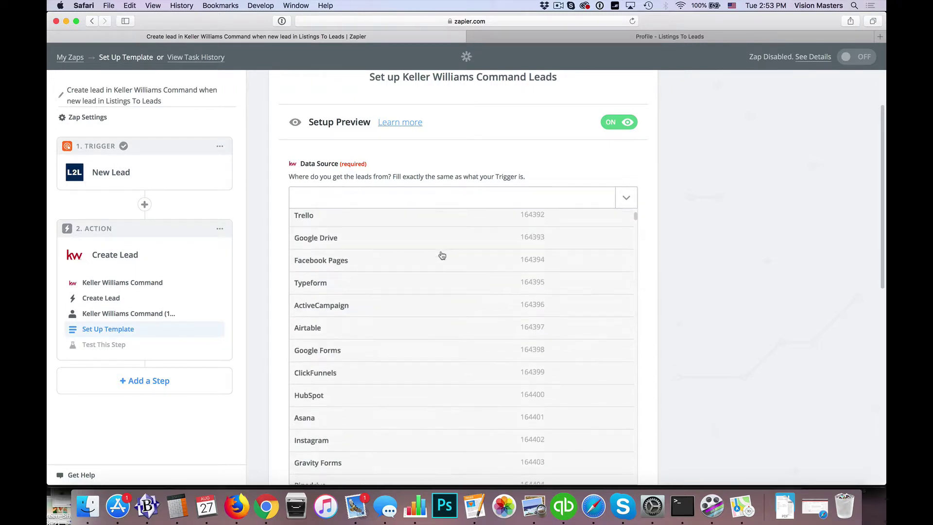
click(387, 199)
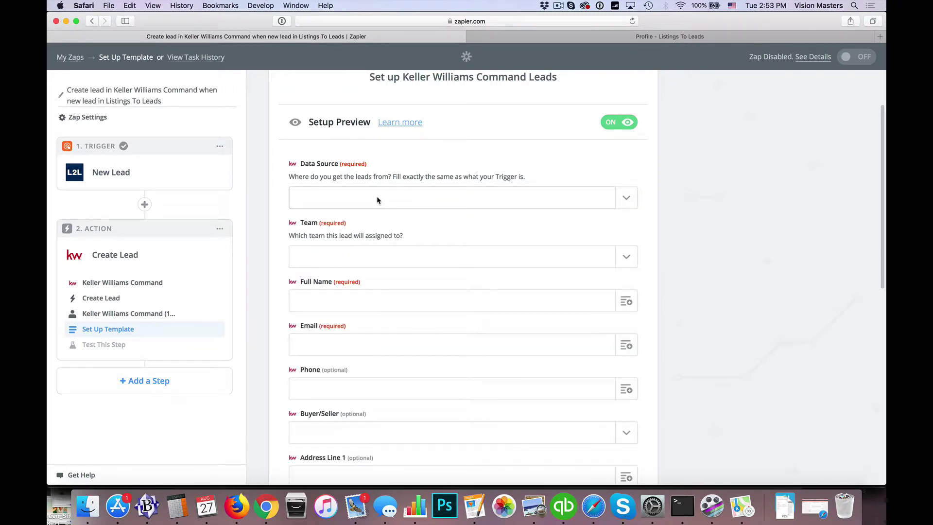
click(375, 199)
text(listings)
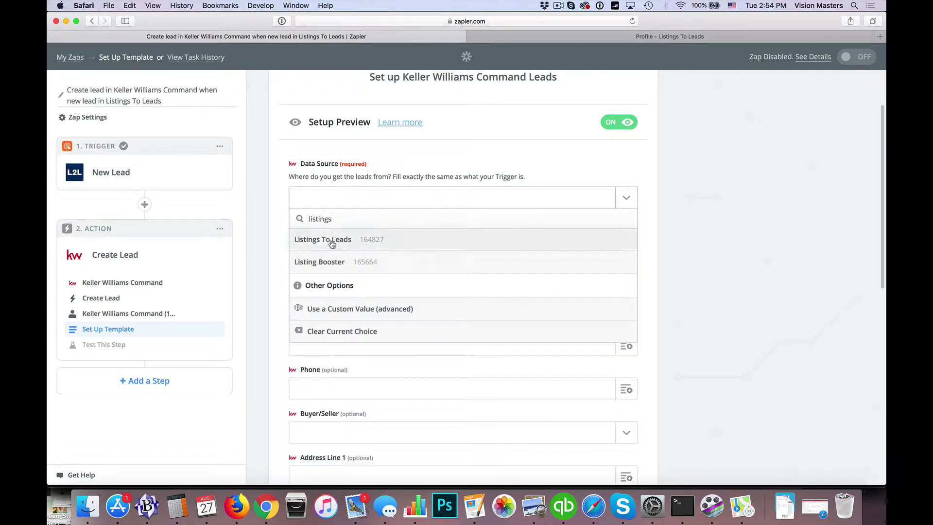
click(334, 243)
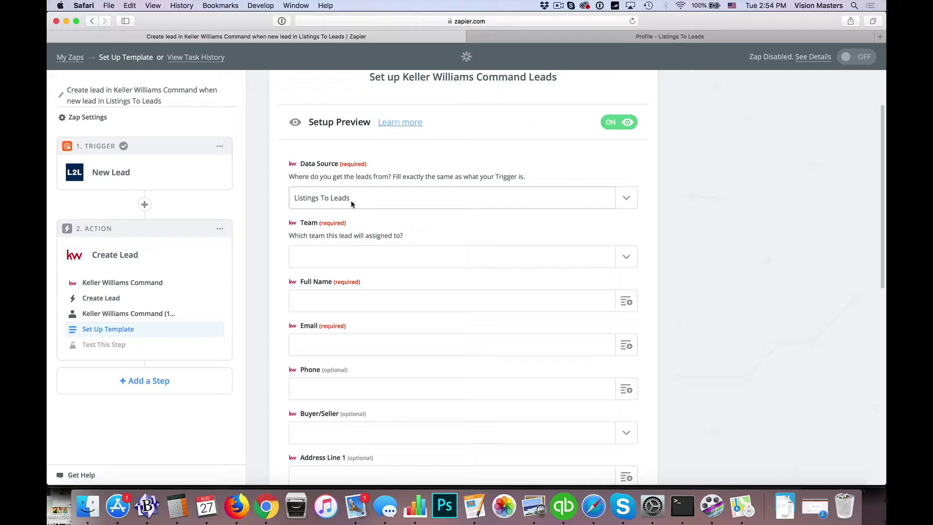
Assign the new leads to the team The PREP Group.
scroll(351, 203, down, 2)
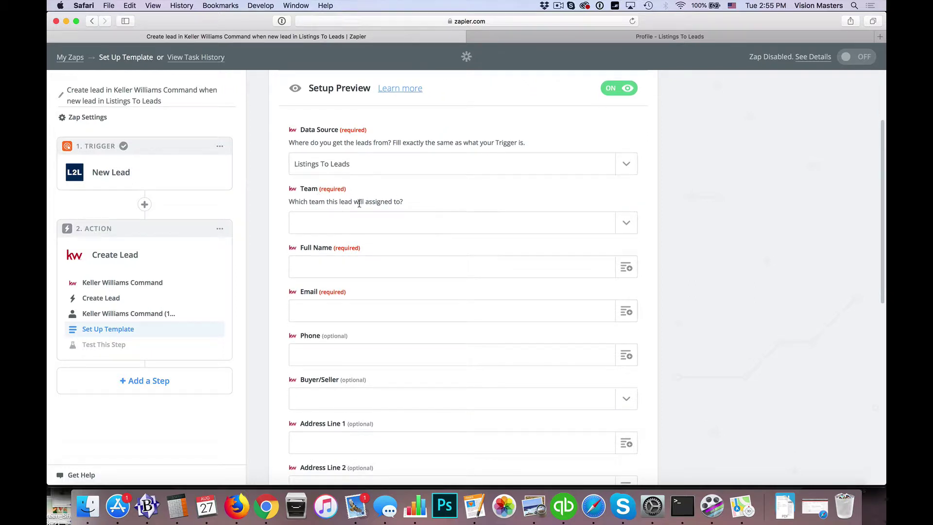
click(626, 223)
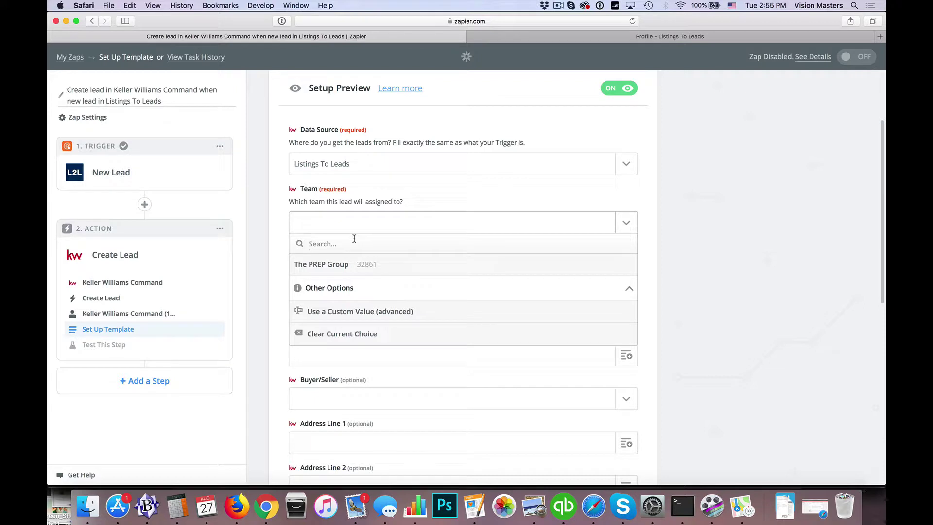
click(646, 207)
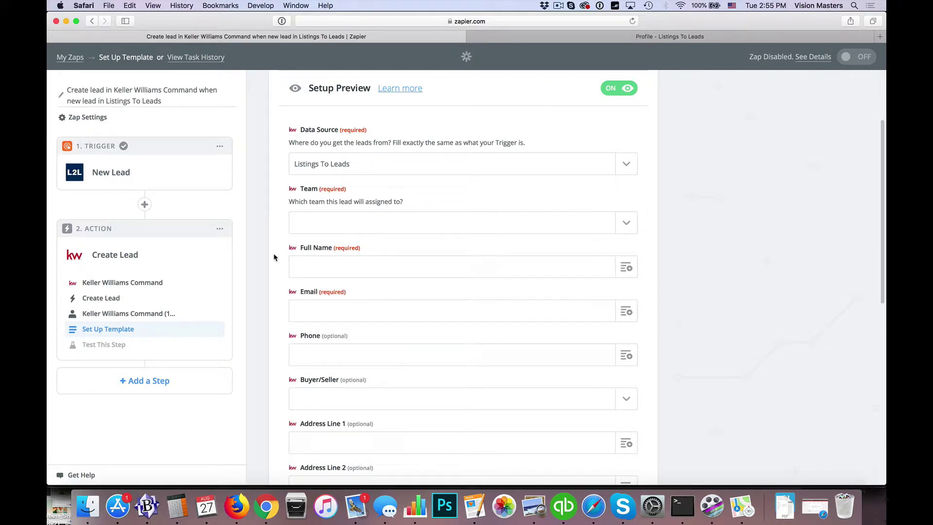
click(626, 223)
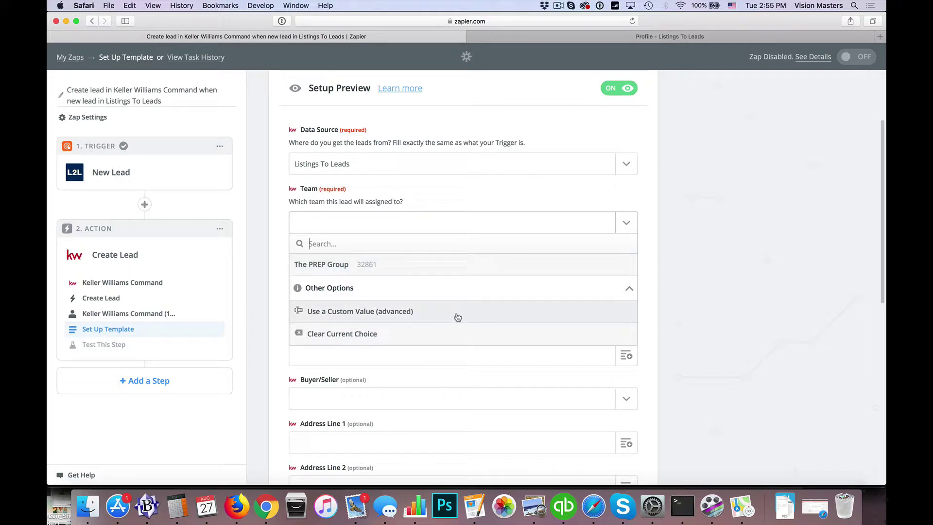
click(638, 247)
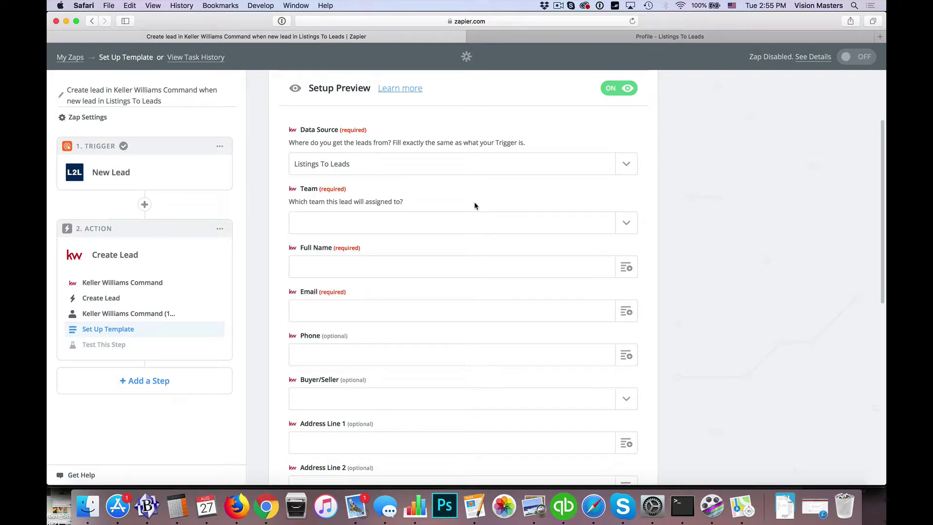
scroll(475, 205, down, 1)
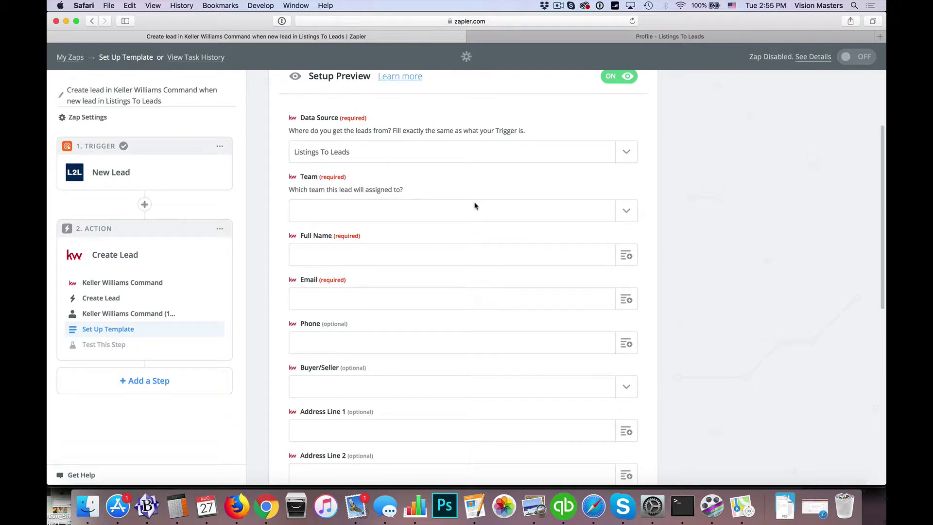
click(589, 213)
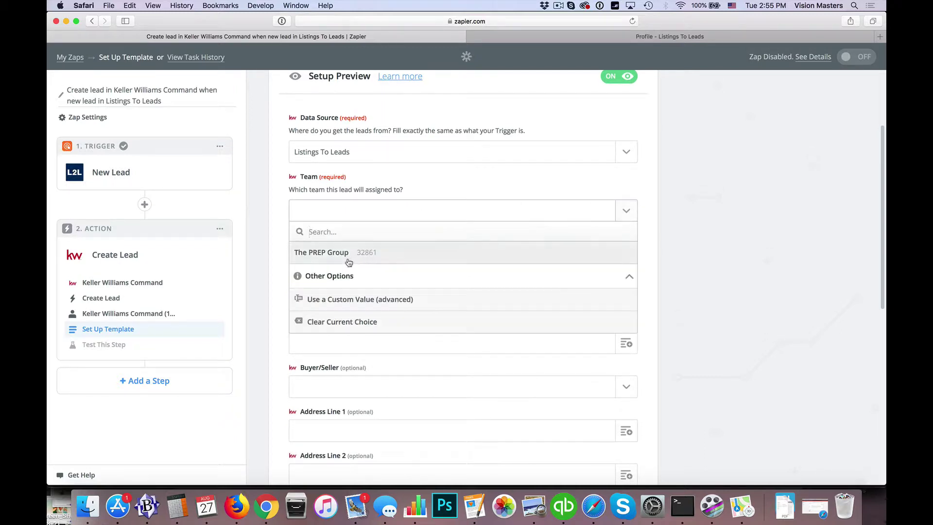
click(333, 254)
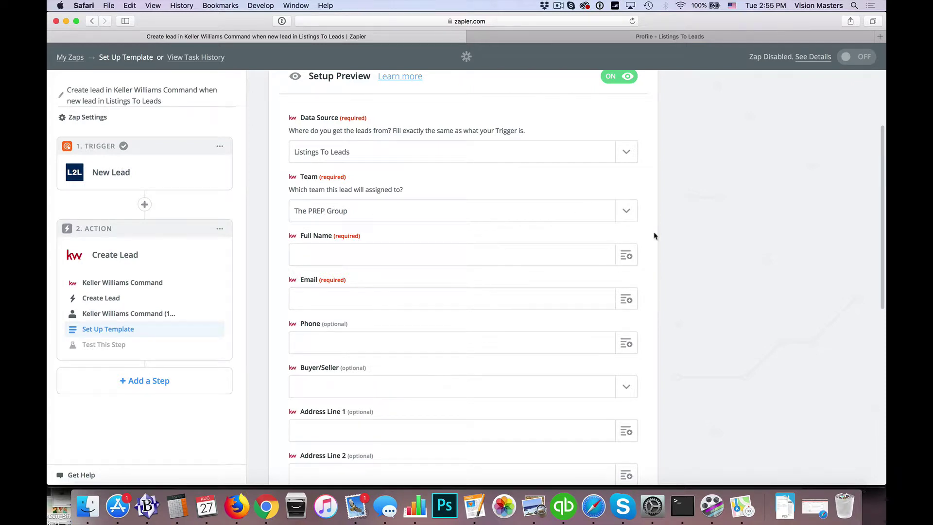
Map Full Name to the trigger's First Name and Last Name fields, in that order and separated by a space.
scroll(654, 236, down, 2)
scroll(654, 236, down, 4)
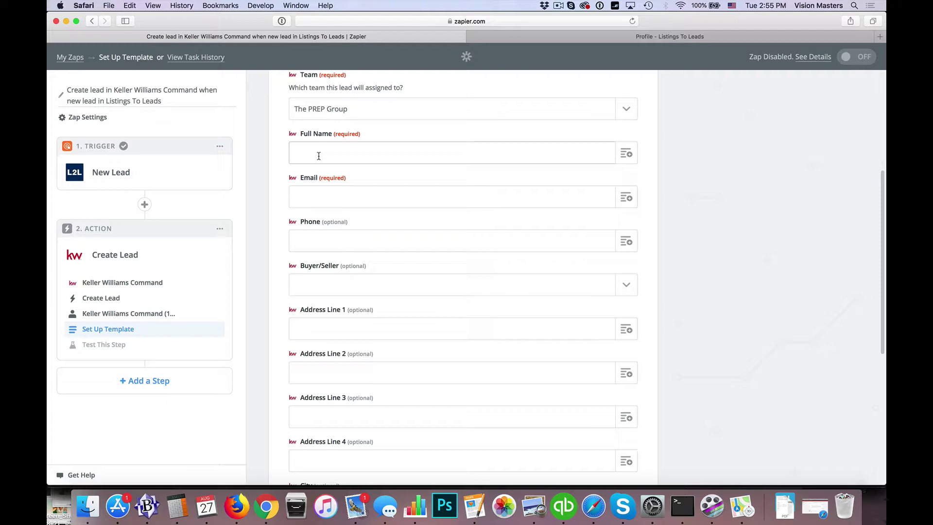
click(627, 155)
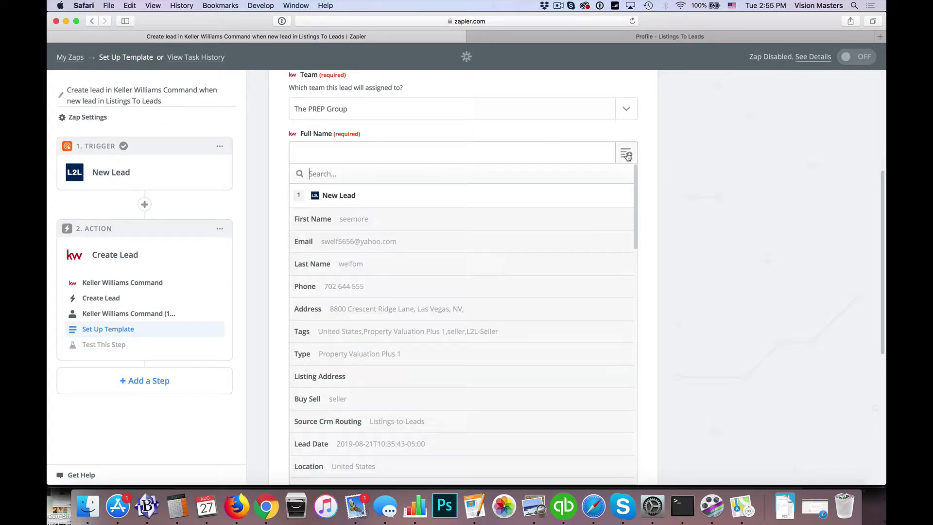
click(323, 223)
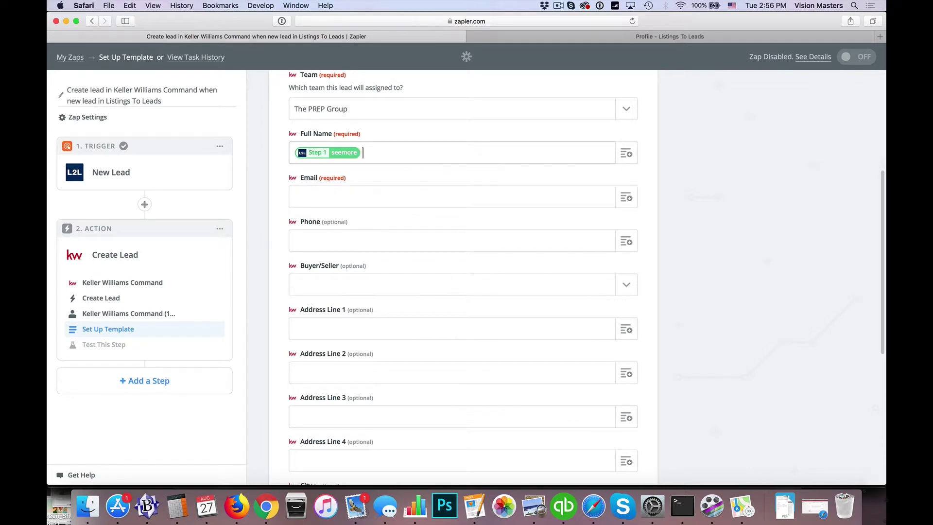
click(626, 154)
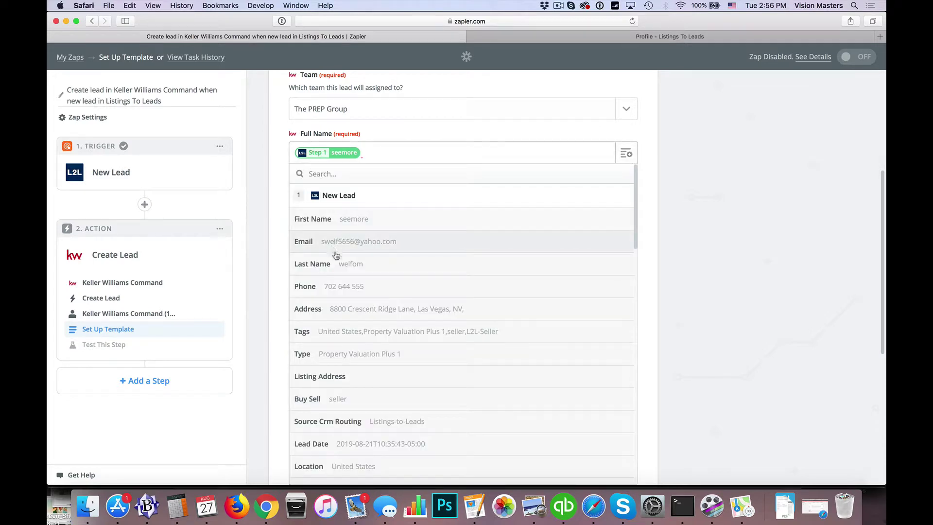
click(374, 264)
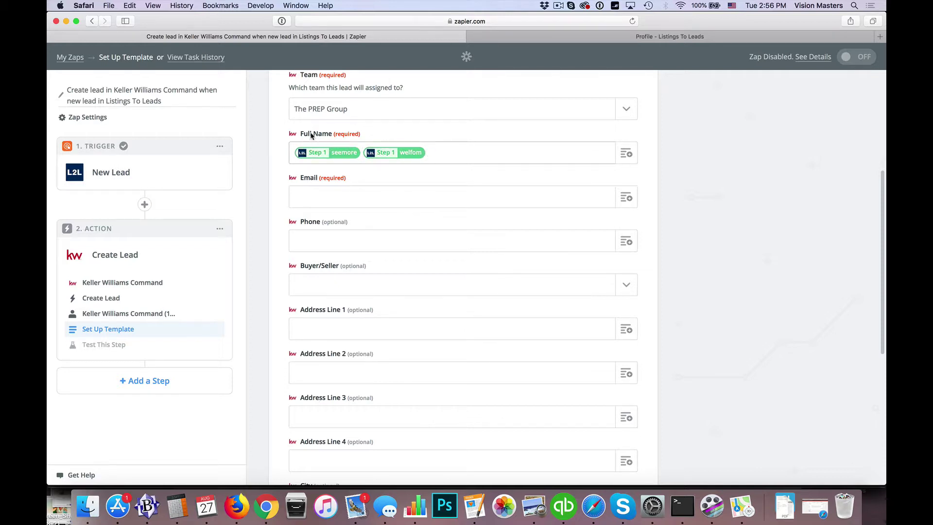
Map the Email and Phone fields to the matching Email and Phone values from the New Lead trigger.
scroll(270, 160, down, 2)
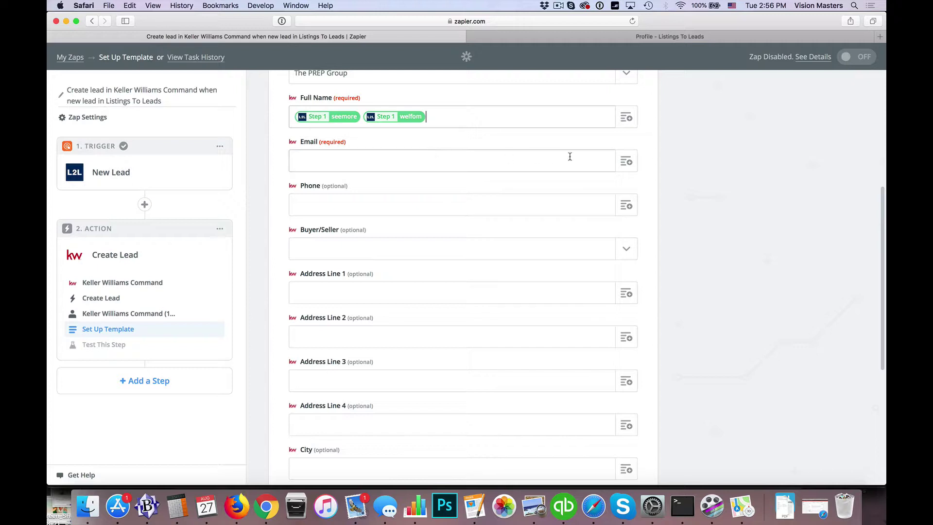
click(626, 162)
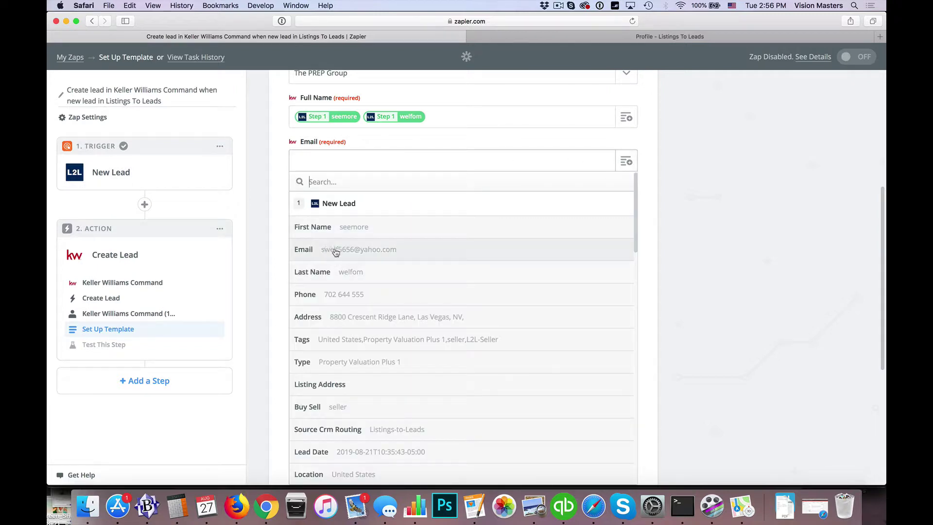
click(371, 249)
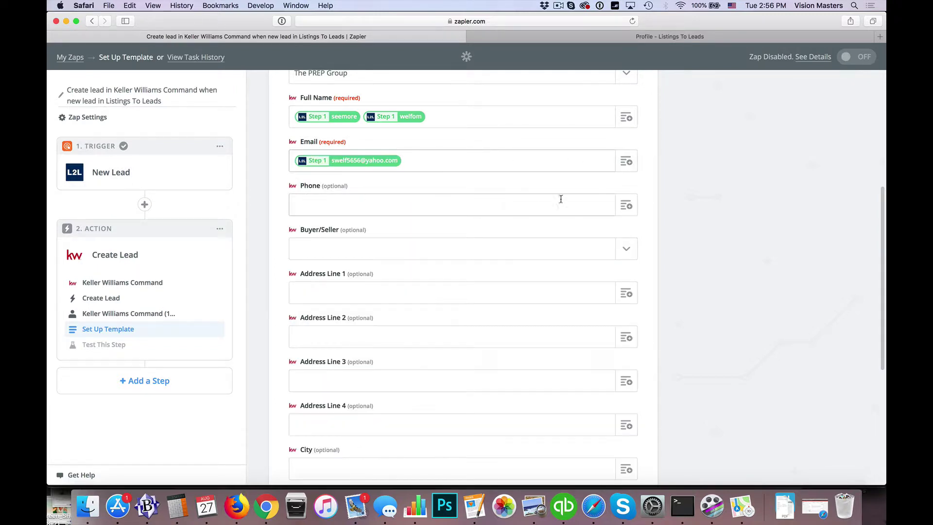
click(625, 206)
click(348, 338)
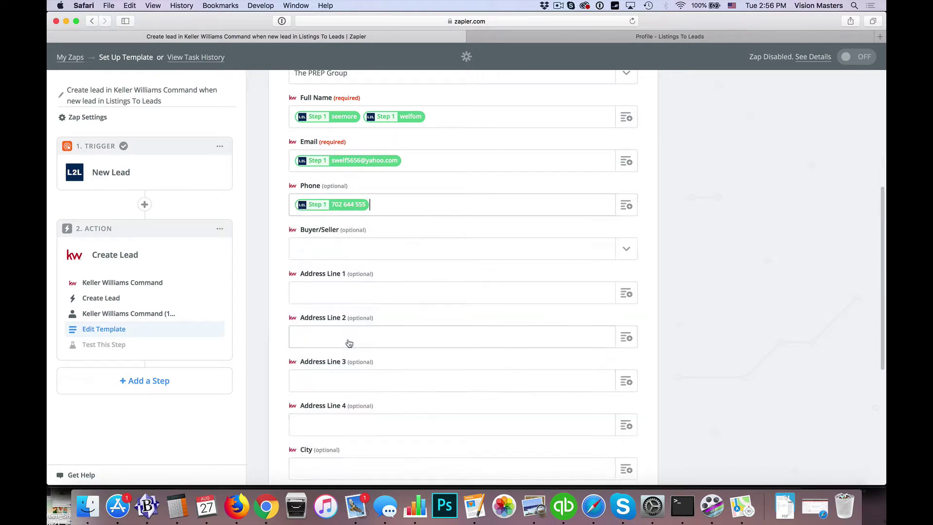
Set the Buyer/Seller field to Seller and review its alternative choices without changing it.
scroll(287, 280, down, 2)
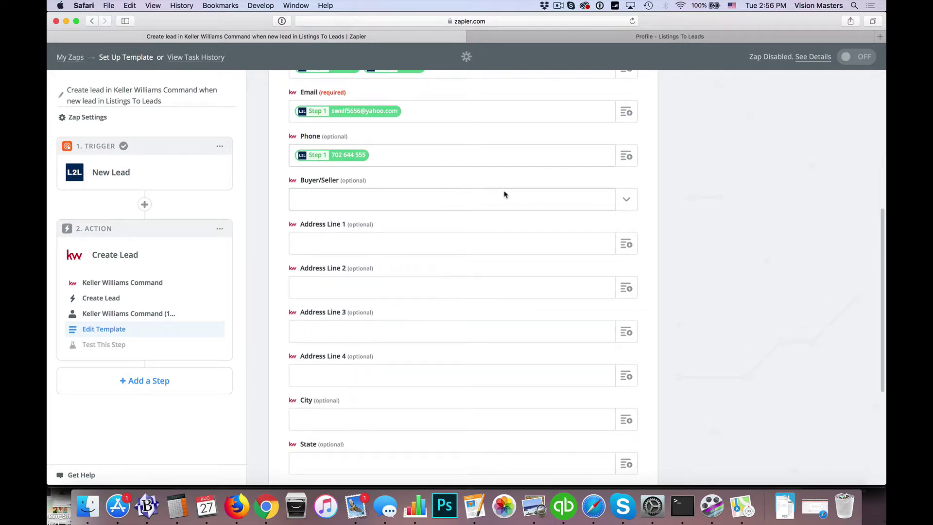
click(626, 198)
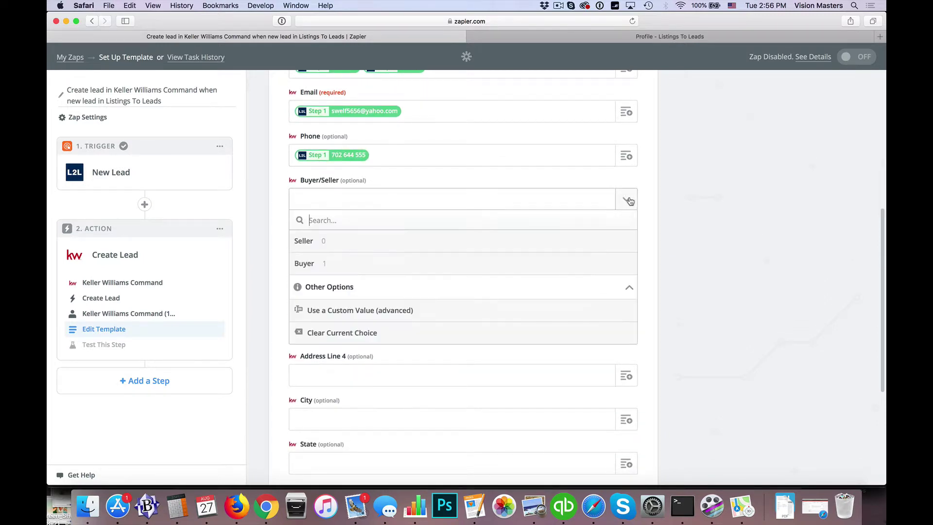
click(334, 243)
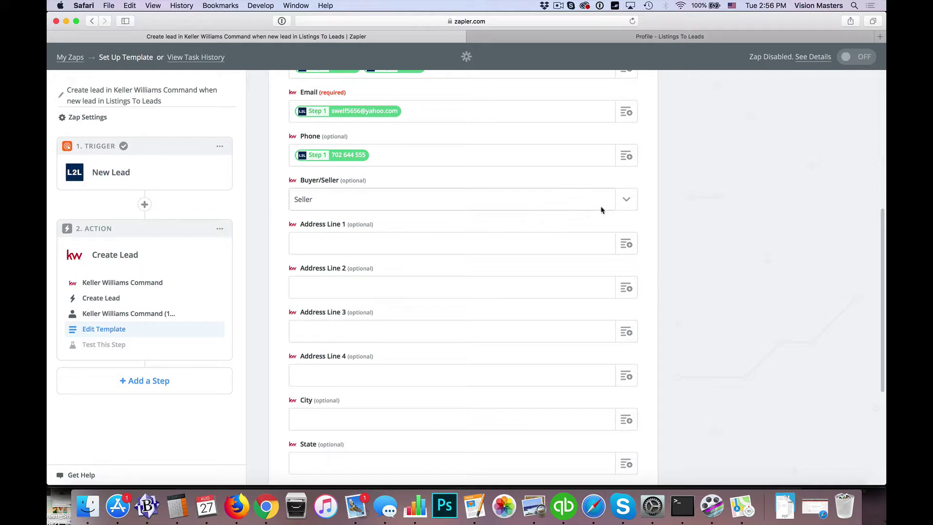
click(628, 245)
scroll(355, 337, down, 4)
click(626, 199)
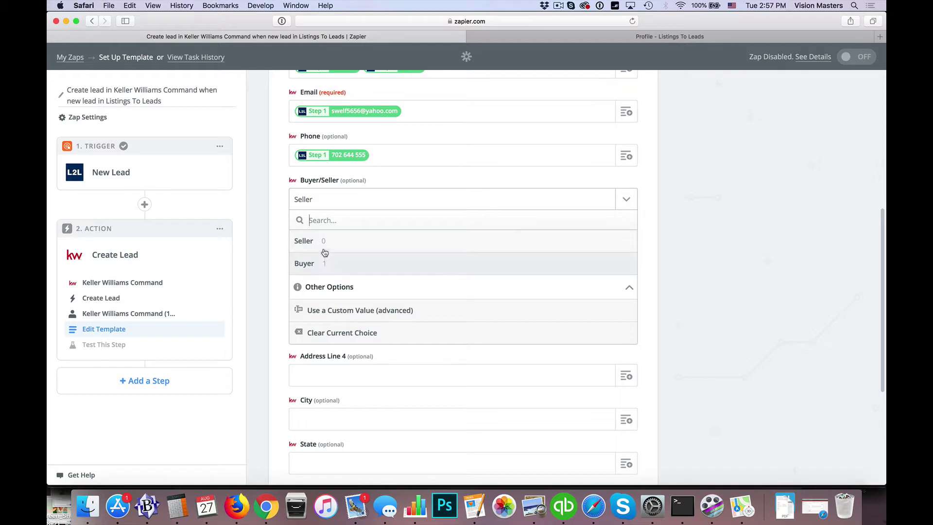
click(564, 204)
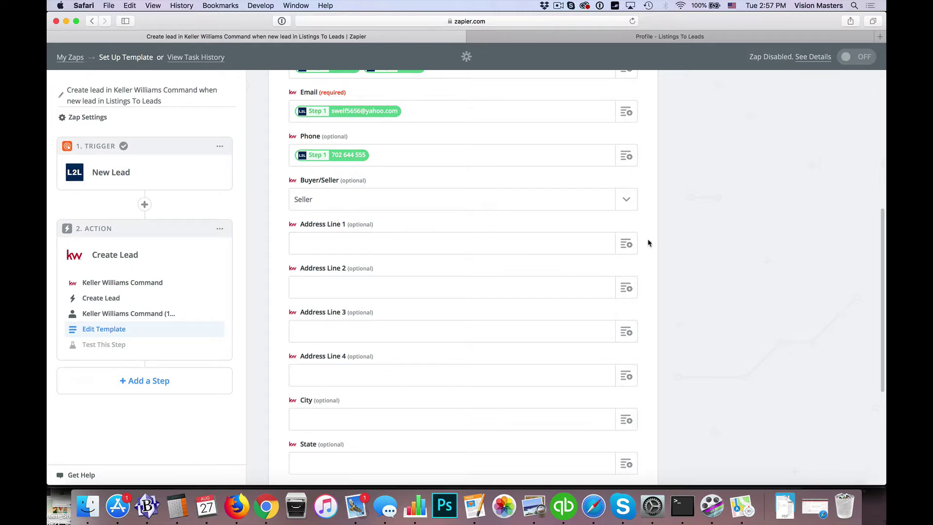
Map Address Line 1 to the Address value from the New Lead trigger.
scroll(647, 243, down, 3)
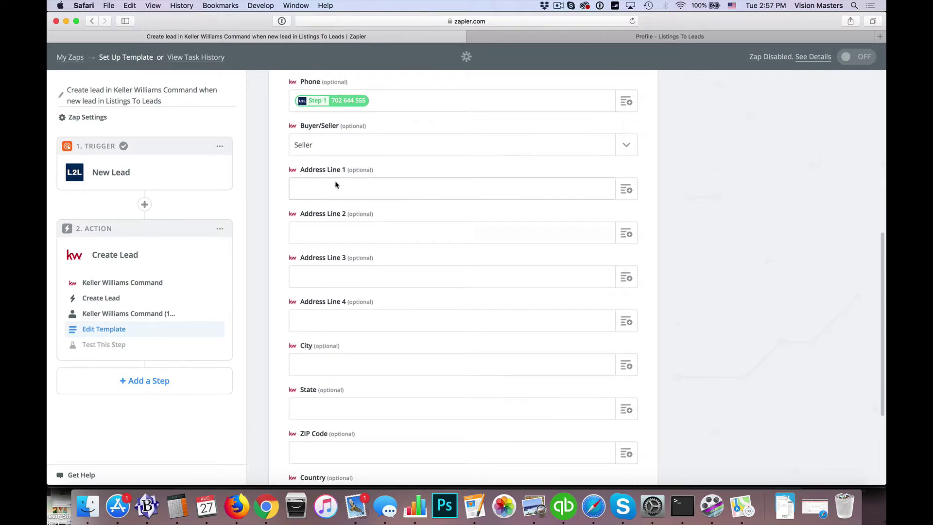
click(626, 189)
scroll(371, 338, down, 1)
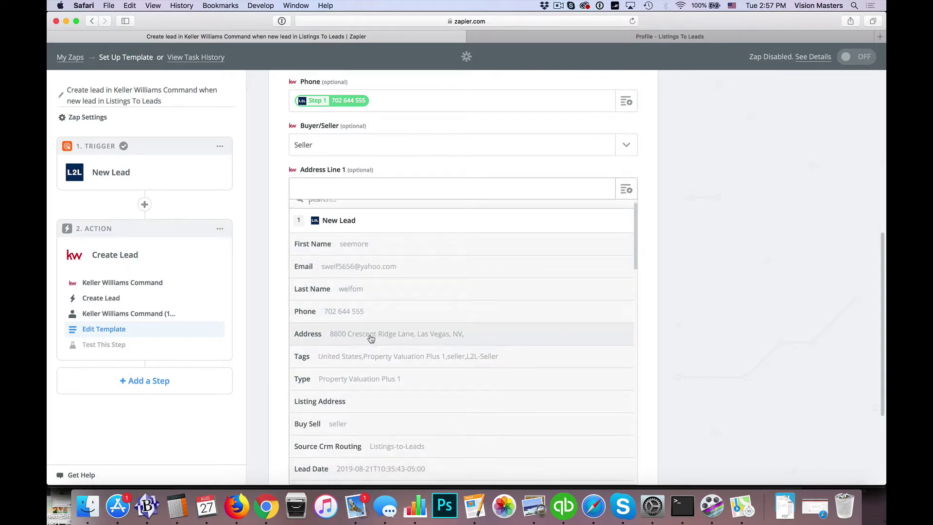
click(414, 330)
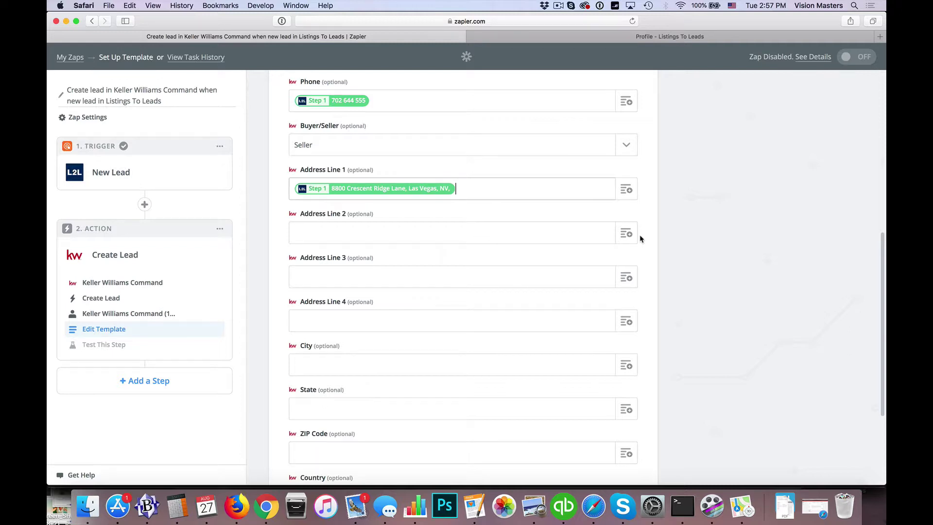
scroll(640, 238, down, 5)
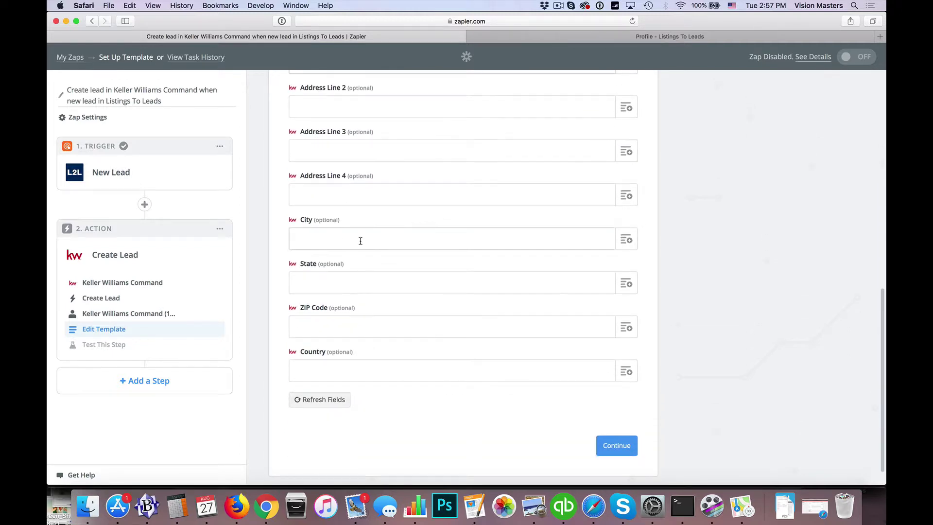
Look through the New Lead trigger's values for one that fits the City field, leaving the field empty.
click(626, 239)
scroll(381, 348, down, 2)
scroll(380, 348, down, 8)
scroll(380, 348, down, 10)
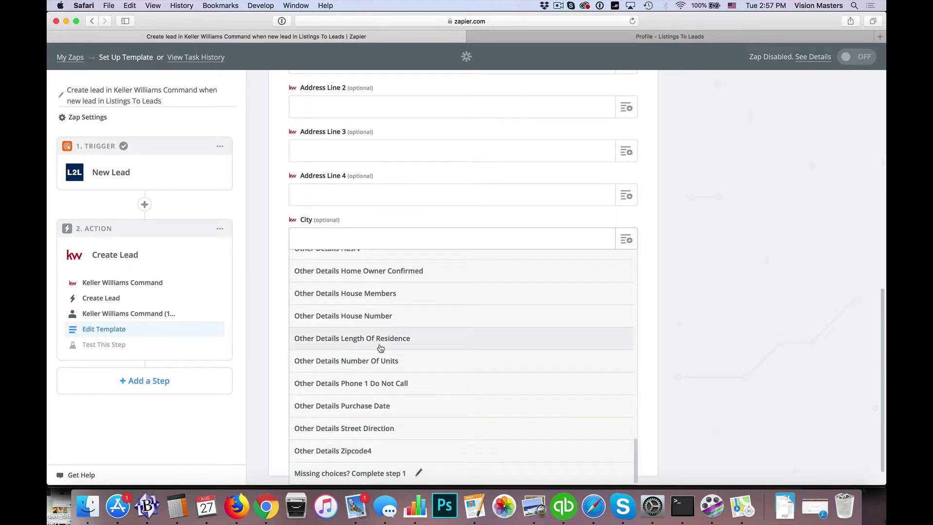
click(651, 293)
scroll(470, 256, down, 1)
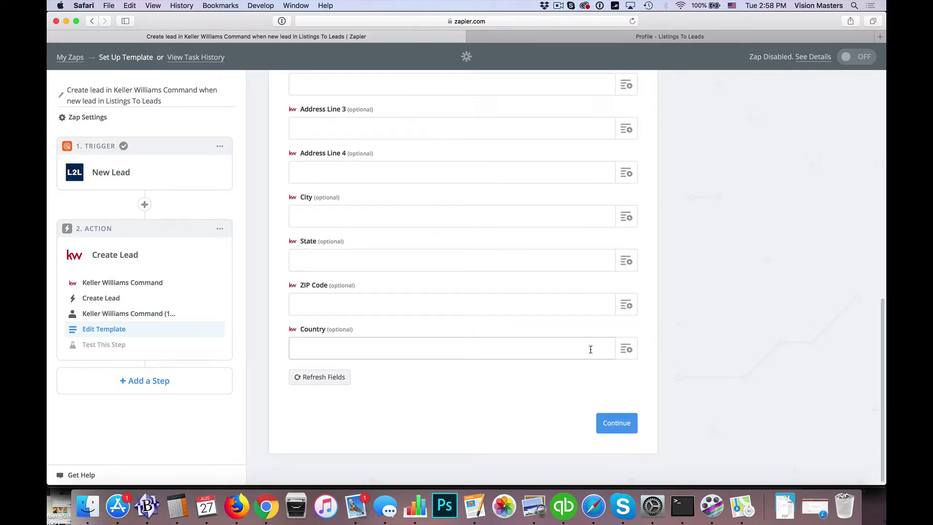
Continue to the Keller Williams Command test and review the sample lead, highlighting its Buyer/Seller entry.
click(616, 424)
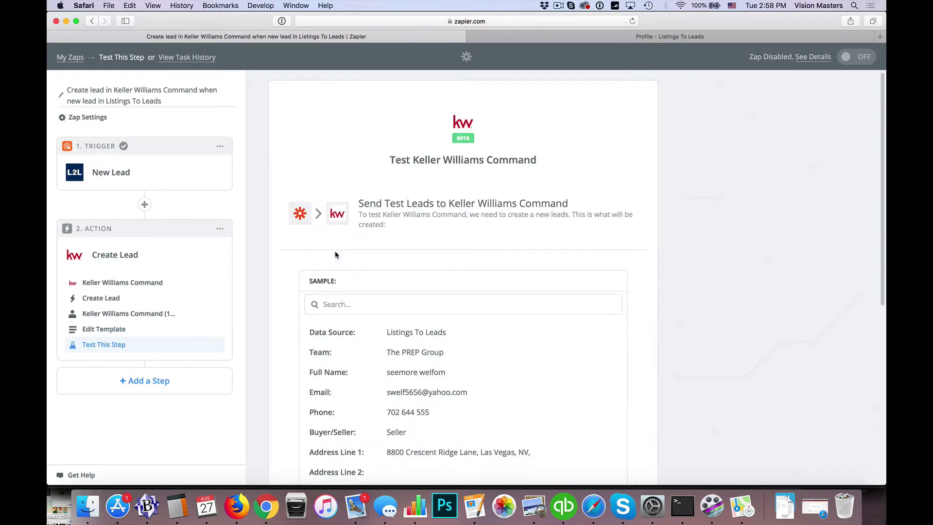
scroll(272, 285, down, 6)
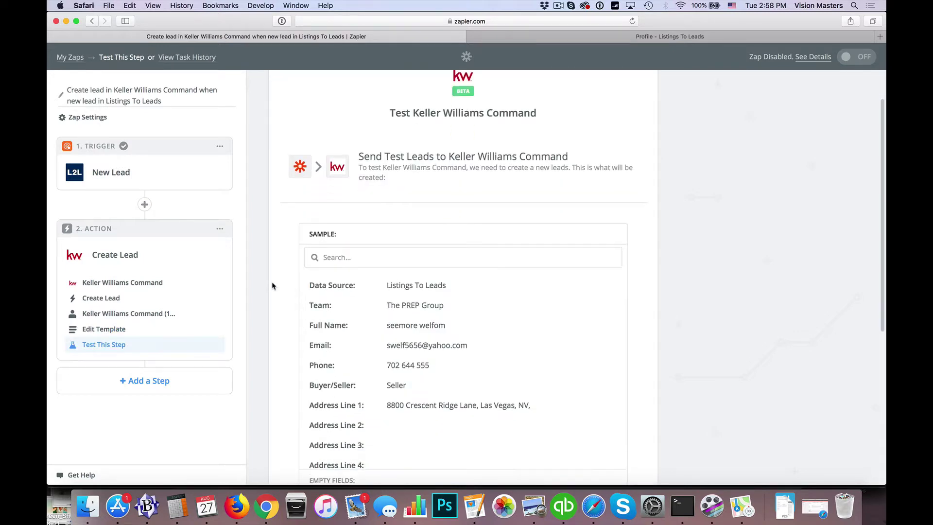
scroll(272, 285, up, 3)
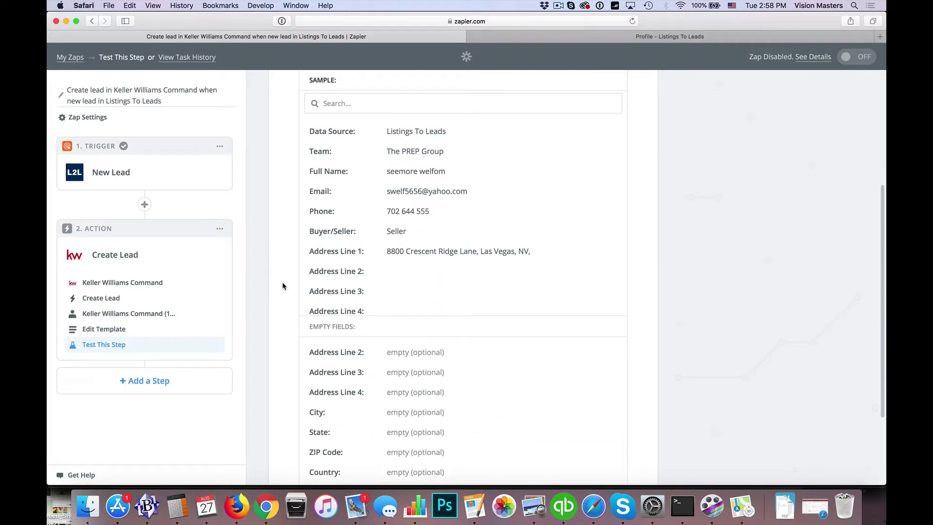
scroll(455, 298, down, 4)
scroll(455, 299, up, 3)
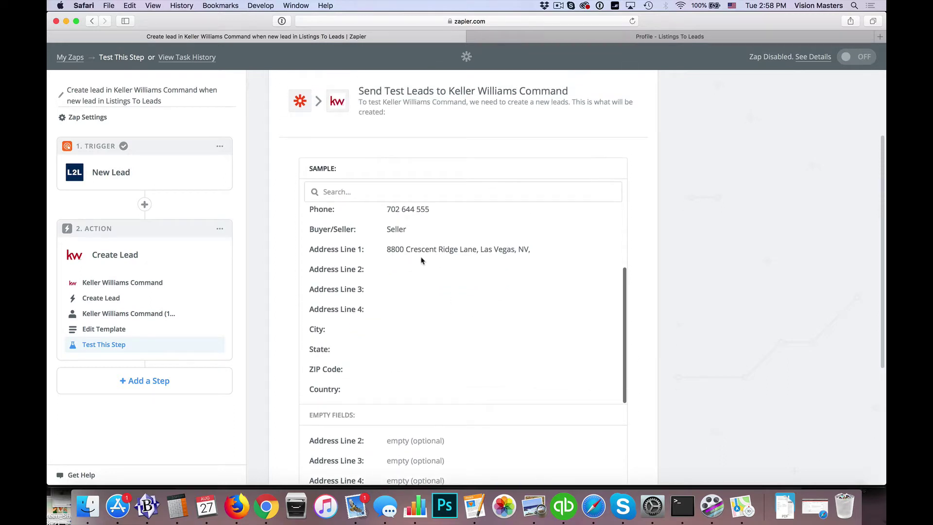
drag(309, 229, 407, 232)
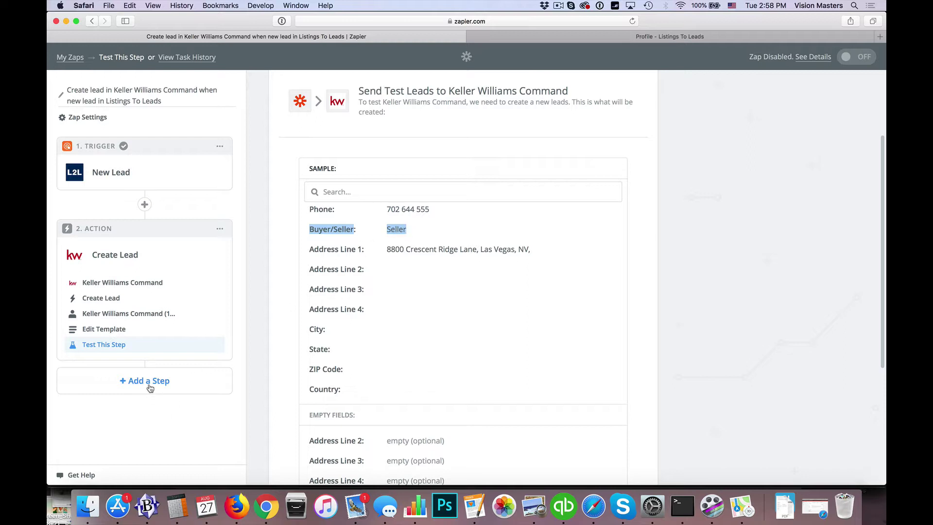
Insert a Formatter helper step between the New Lead trigger and the Create Lead action.
click(145, 204)
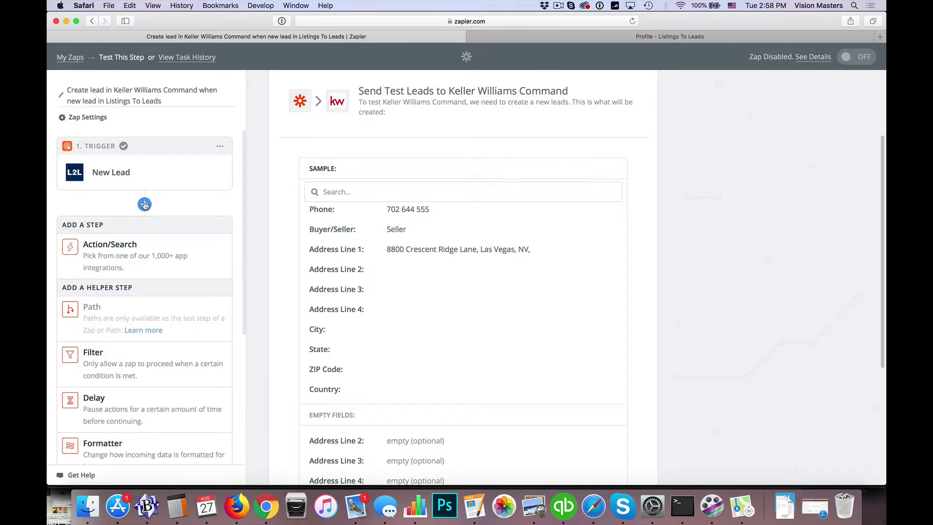
scroll(136, 272, down, 2)
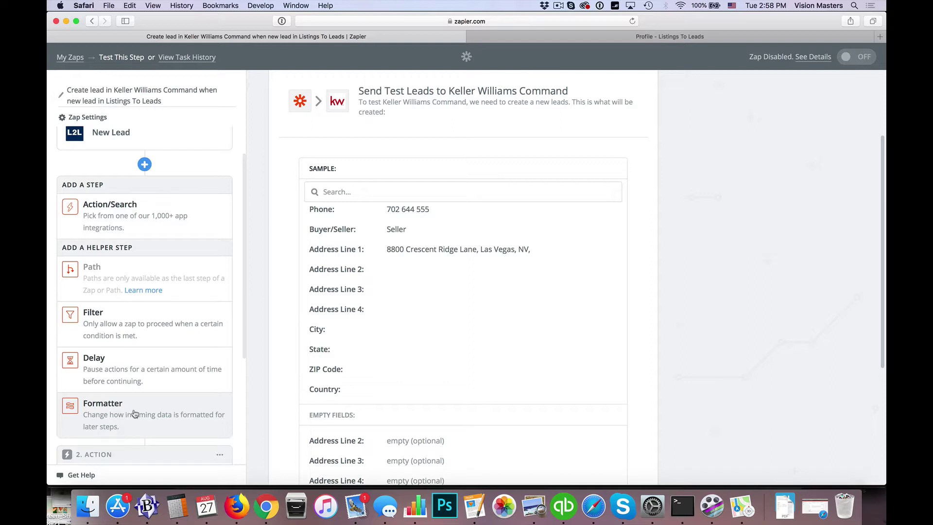
click(114, 413)
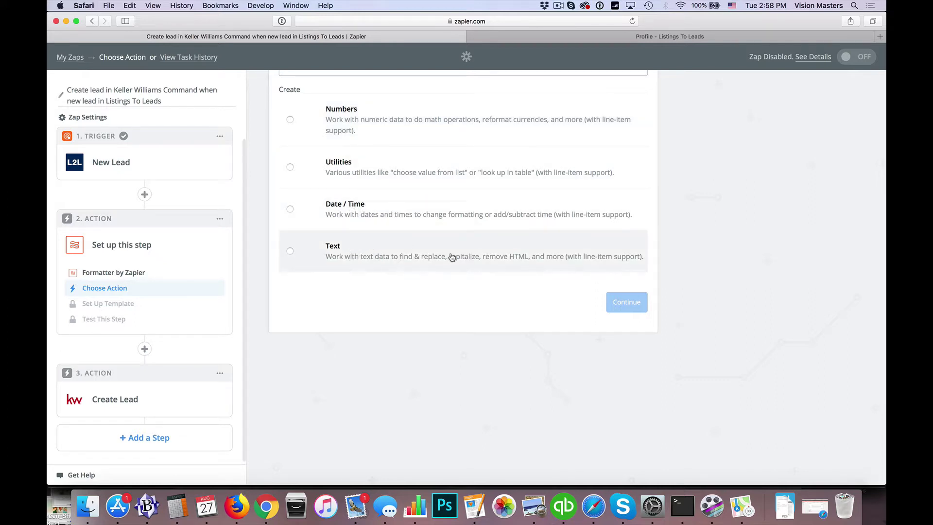
Choose the Utilities action for the Formatter step with the Lookup Table transform, and leave the Lookup Key empty.
click(290, 167)
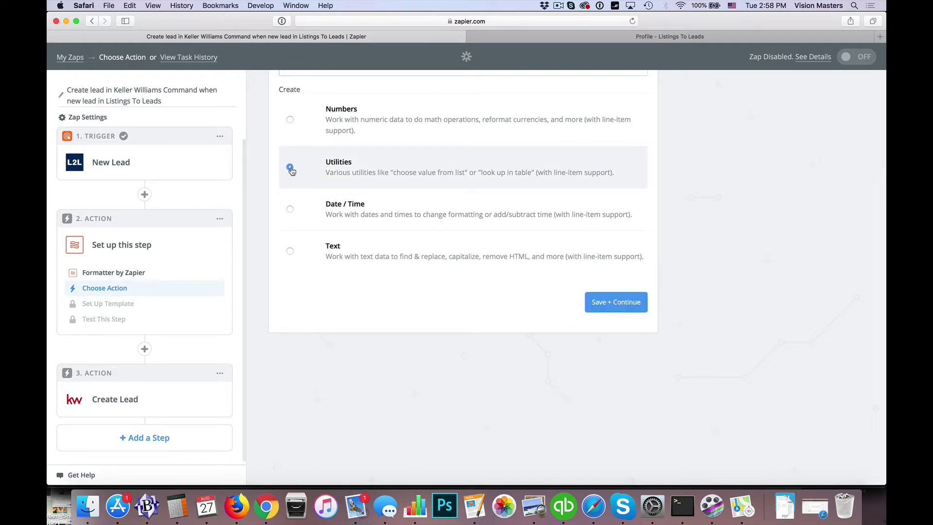
click(612, 305)
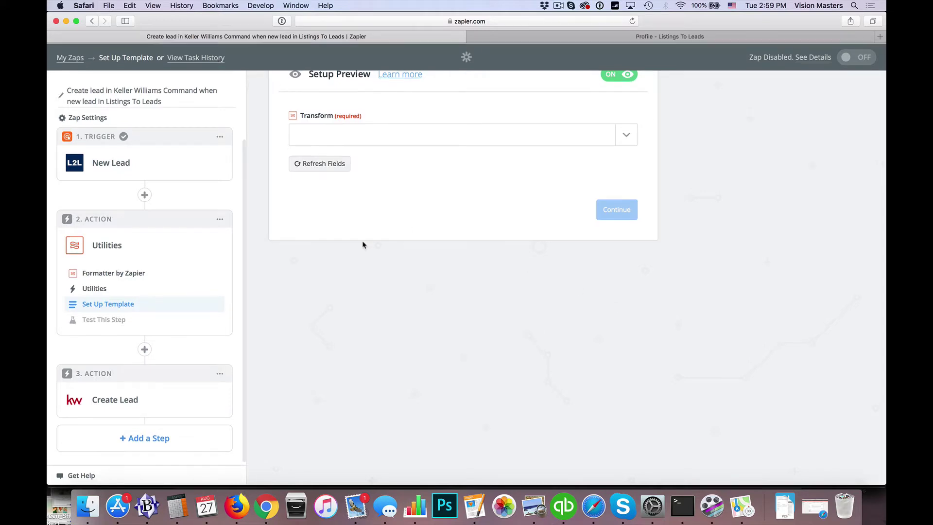
click(627, 136)
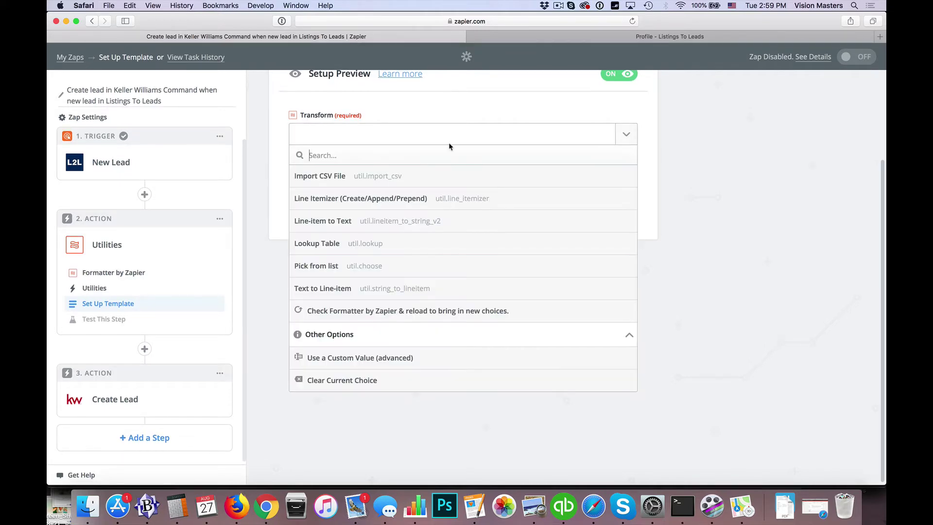
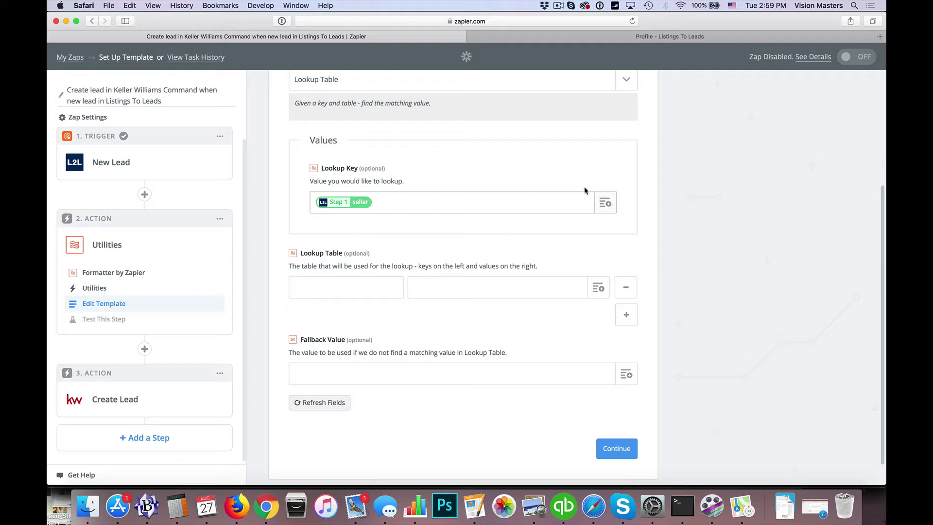
key(BackSpace)
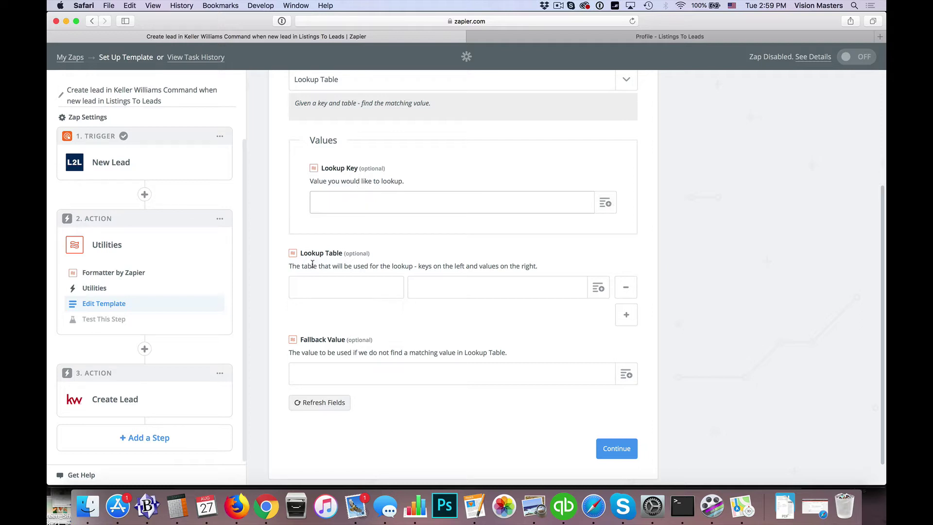
Fill the first Lookup Table row with key 0 and the trigger's Buy Sell value.
click(602, 290)
scroll(432, 415, down, 5)
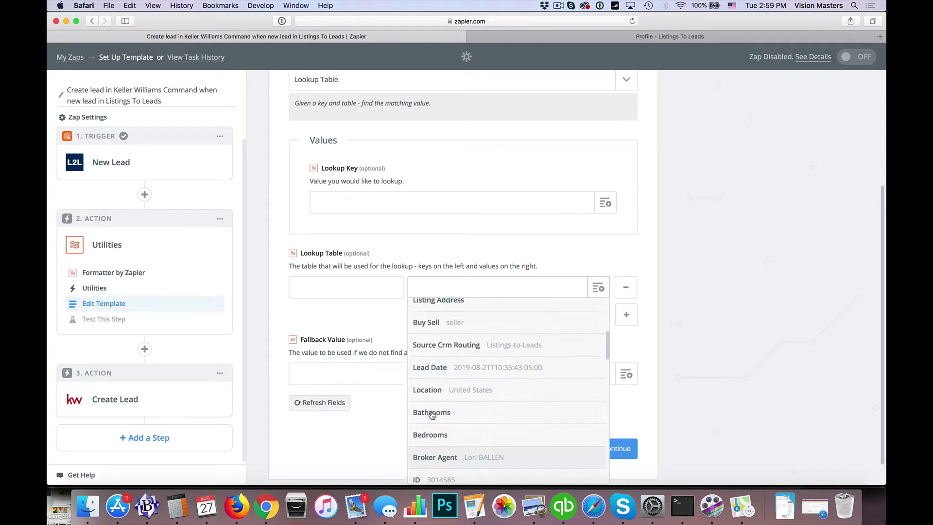
scroll(432, 414, up, 1)
click(465, 325)
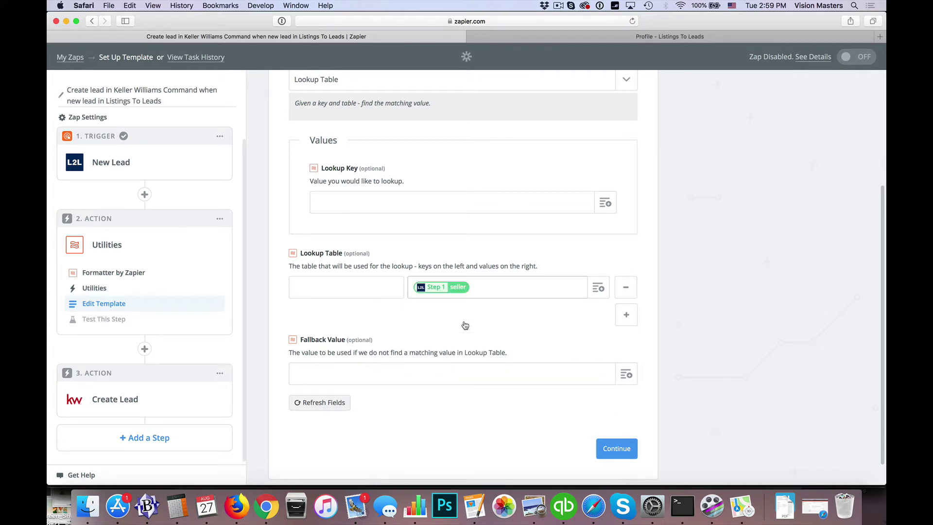
click(342, 287)
click(338, 290)
text(o)
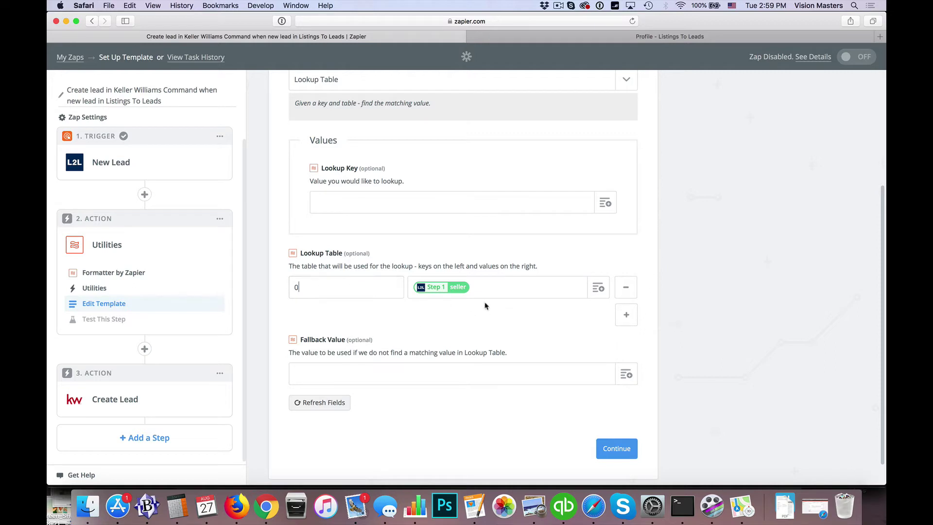
Add a second Lookup Table row with key 1 and the trigger's Buy Sell value.
click(626, 314)
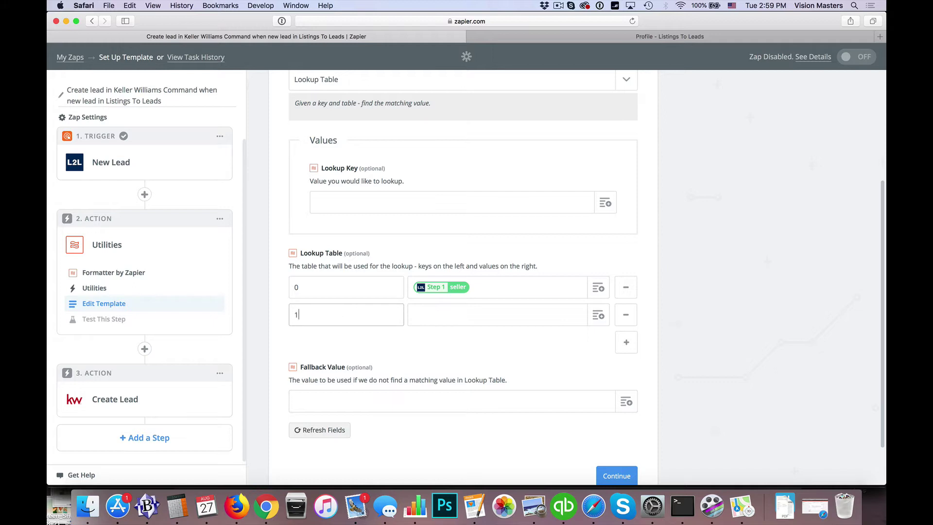
click(299, 315)
text(1)
click(598, 315)
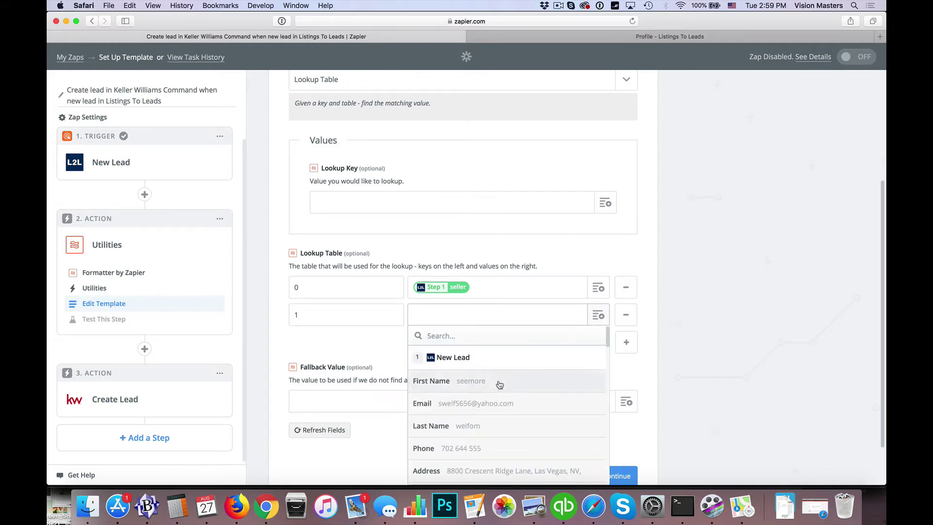
scroll(499, 385, down, 5)
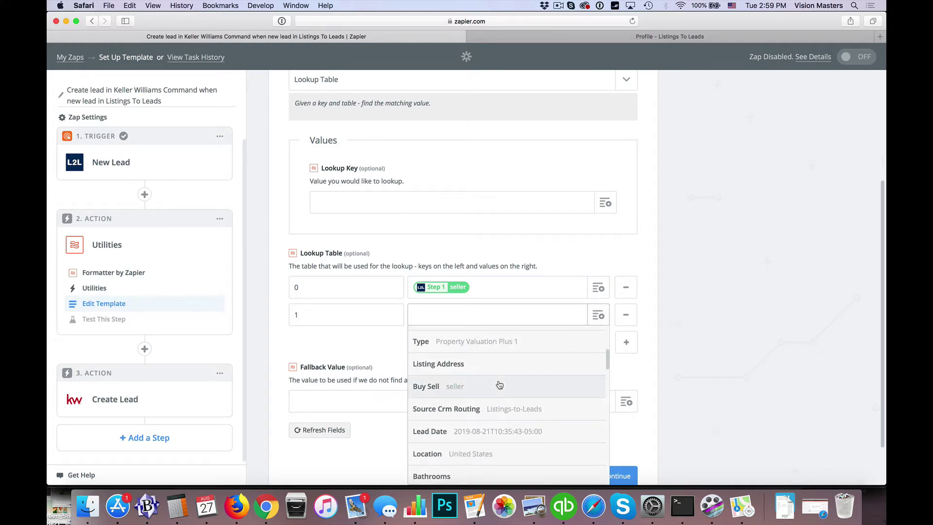
click(484, 386)
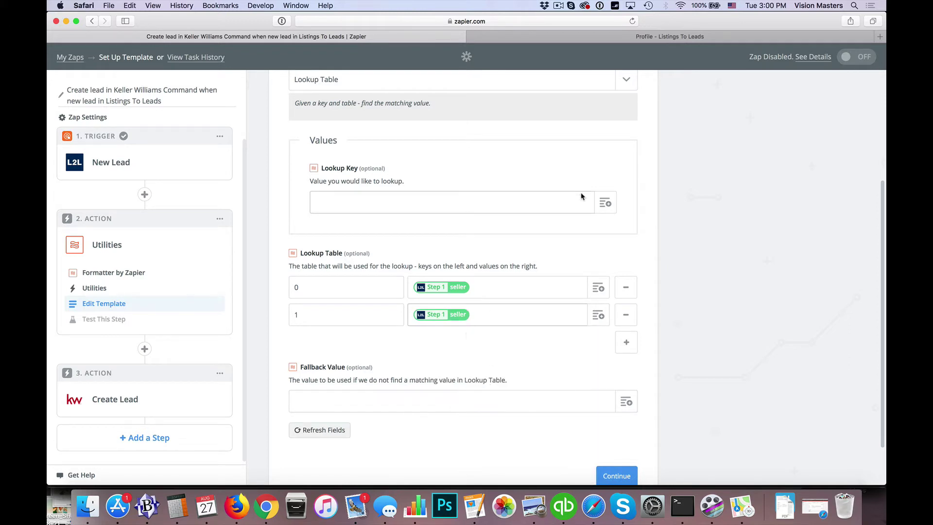
Try mapping the Lookup Key to the Buy Sell value from the New Lead trigger.
click(602, 203)
scroll(377, 348, down, 3)
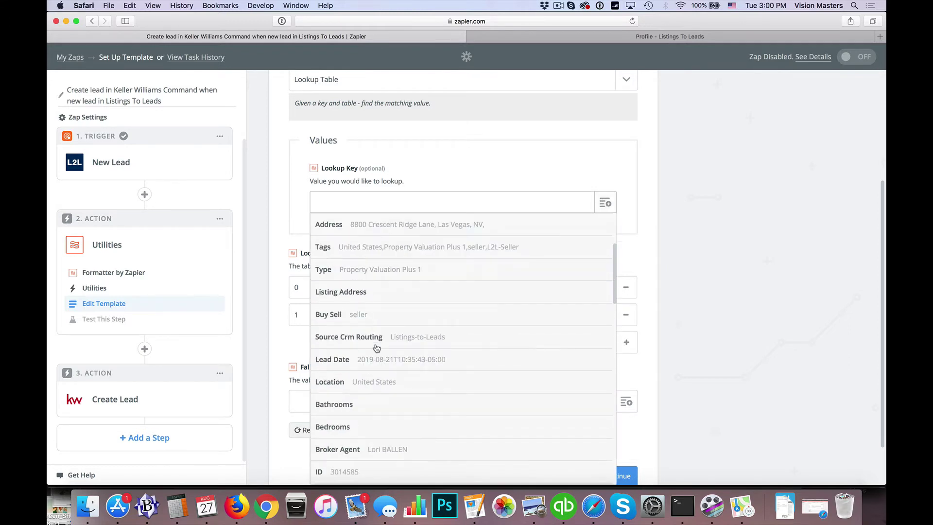
click(354, 320)
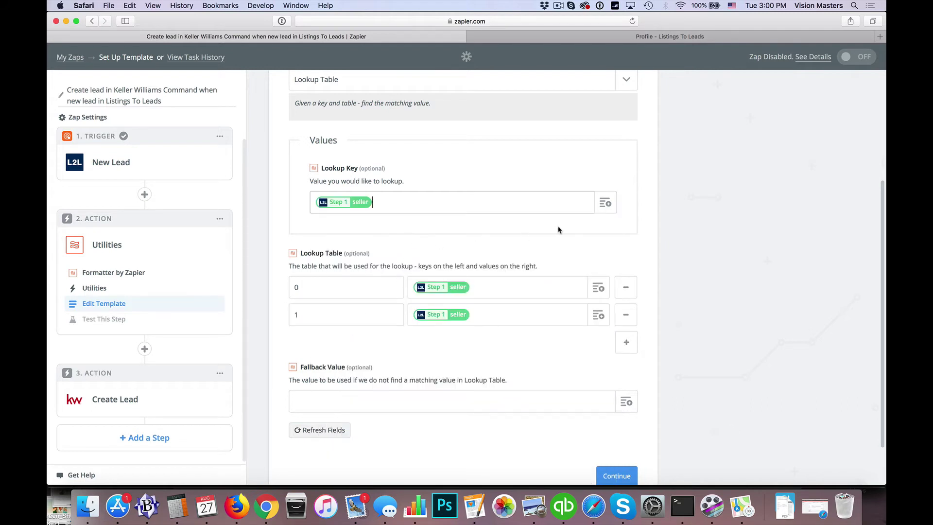
click(606, 206)
click(606, 207)
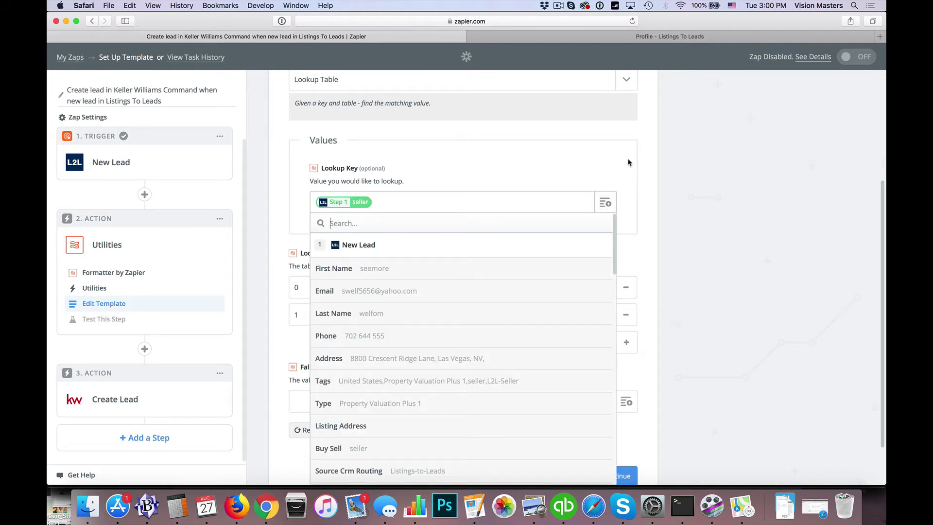
click(519, 201)
key(BackSpace)
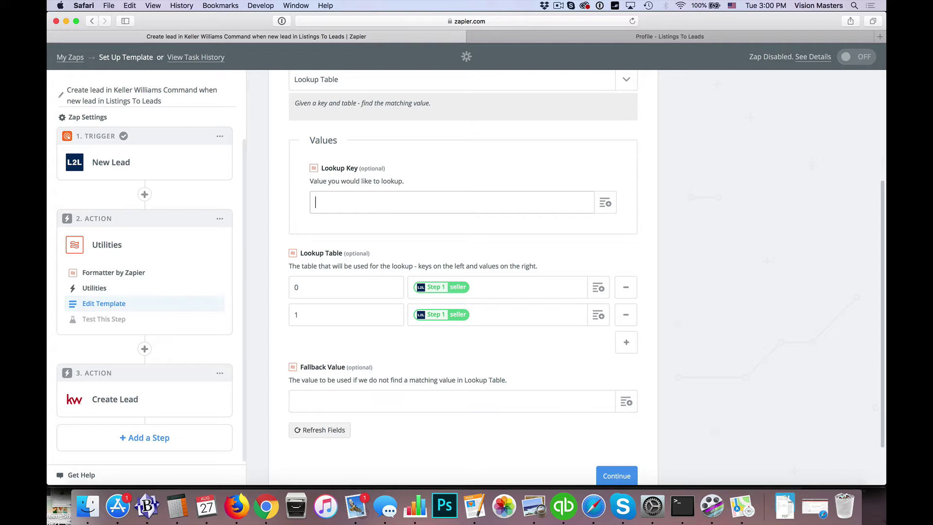
Replace the mapped Lookup Table values with the plain text Seller for key 0 and Buyer for key 1.
click(491, 286)
key(BackSpace)
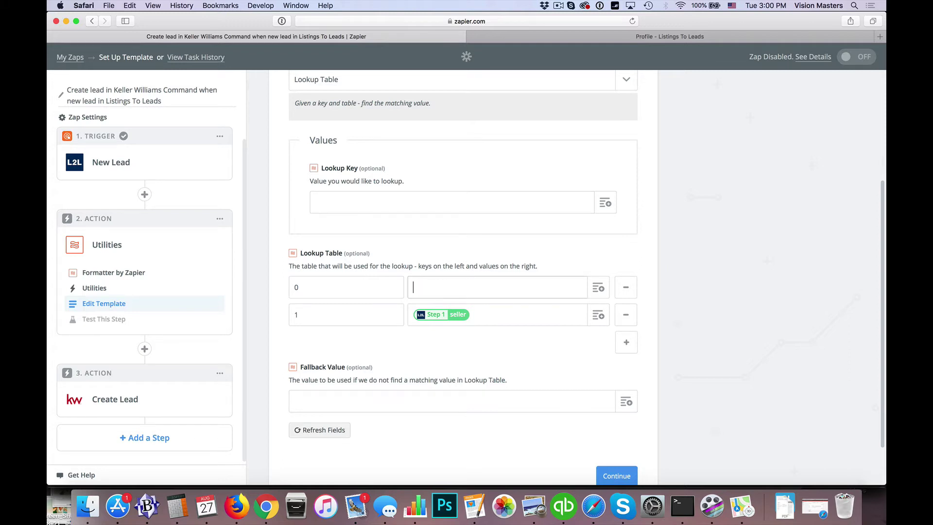
text(Seller)
click(511, 316)
key(BackSpace)
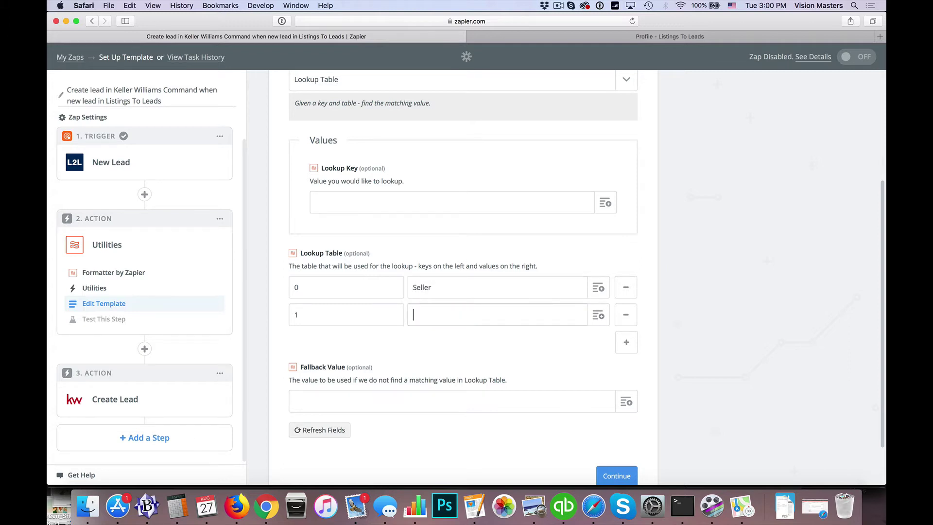
text(Buuyer)
key(BackSpace)
key(BackSpace)
key(BackSpace)
text(yer)
click(443, 288)
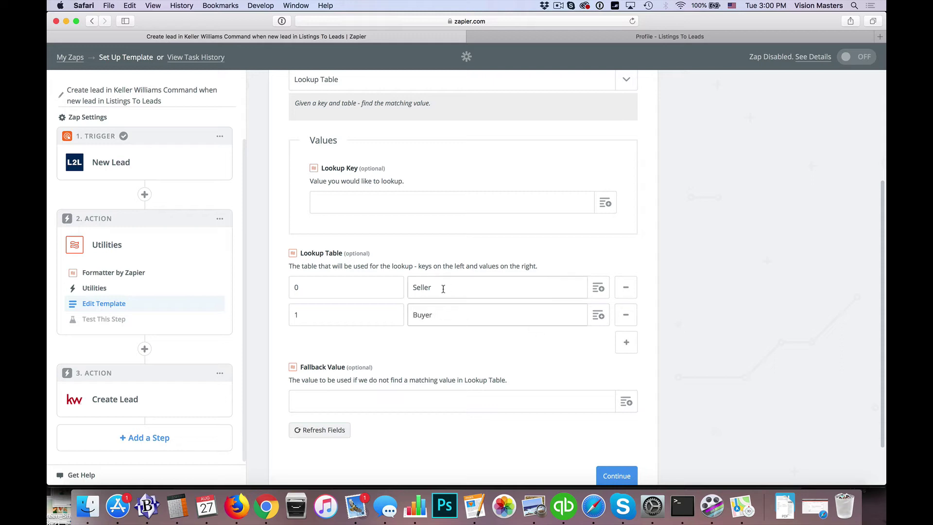
click(299, 289)
click(416, 288)
click(433, 314)
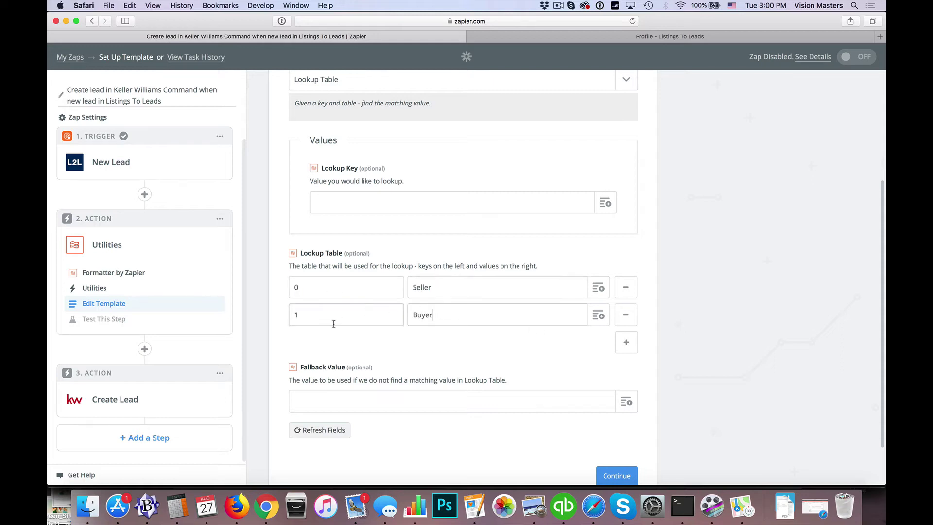
Swap the first Lookup Table row so its key is Seller and its value is 0.
scroll(396, 350, down, 2)
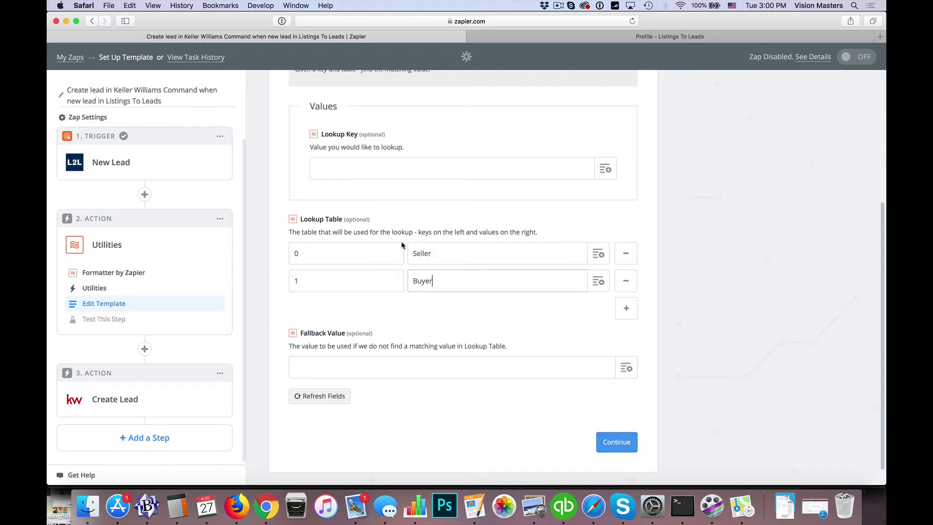
click(295, 256)
text(Seller)
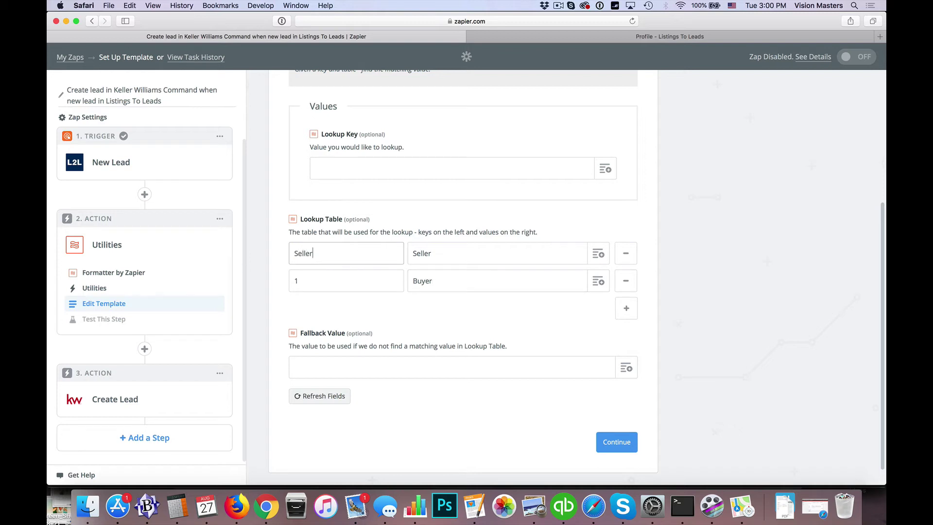
key(Tab)
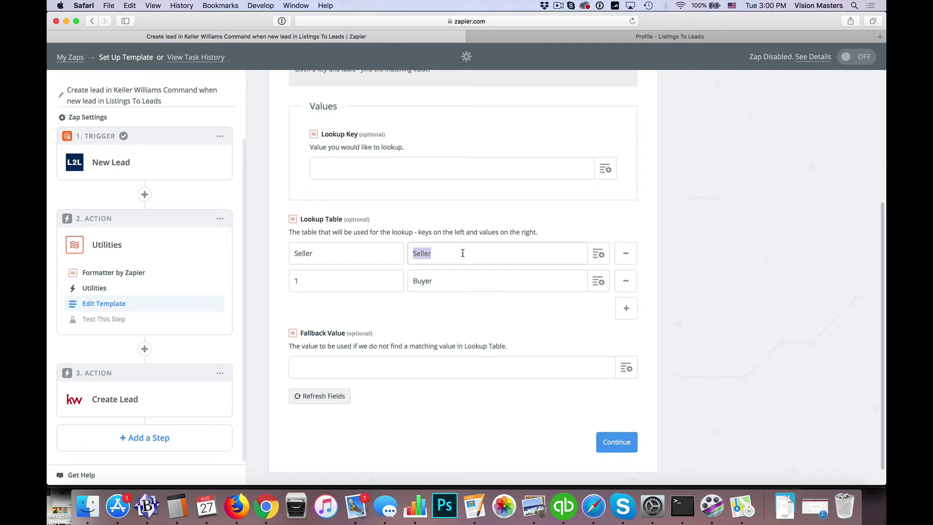
key(BackSpace)
text(Bu)
key(BackSpace)
key(BackSpace)
Swap the second Lookup Table row so its key is Buyer and its value is 1.
double_click(357, 280)
text(Buyer)
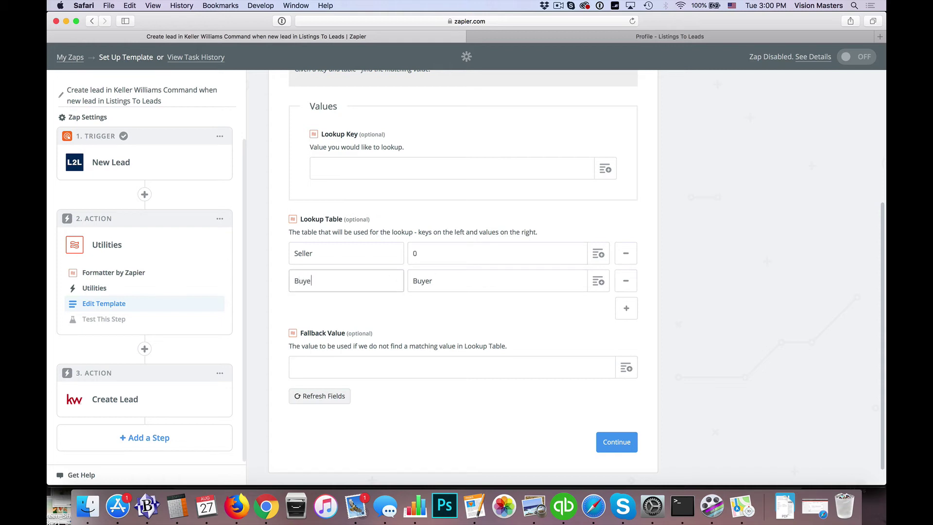
key(Tab)
key(super+a)
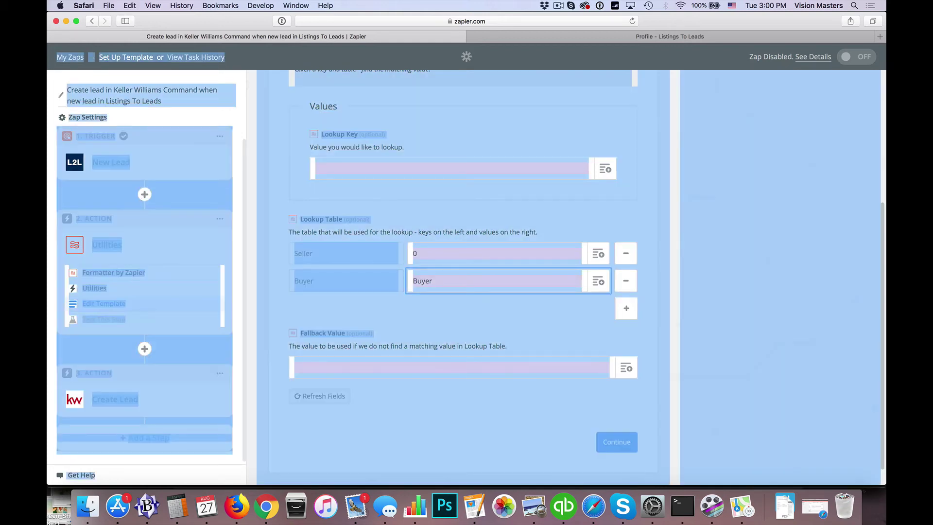
double_click(449, 280)
text(1)
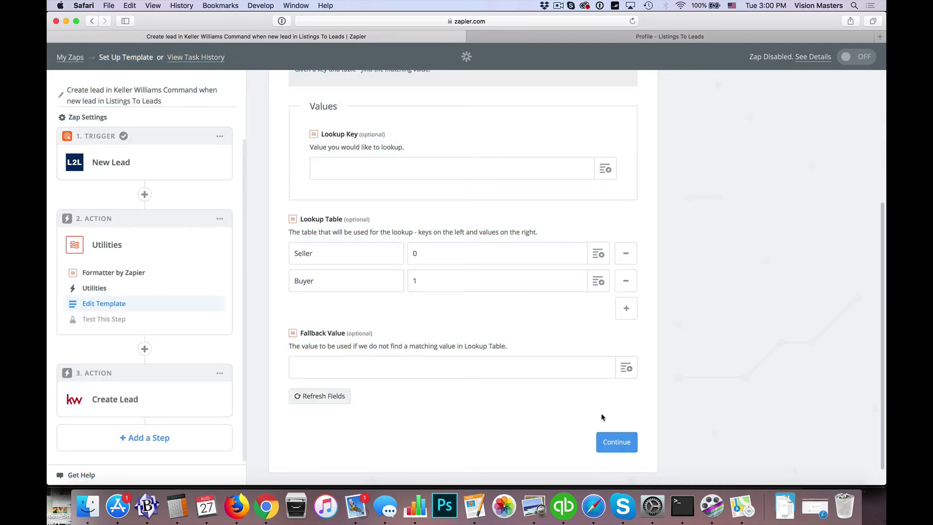
Map the Formatter's Lookup Key to the Buy Sell value from the New Lead trigger.
scroll(541, 350, up, 5)
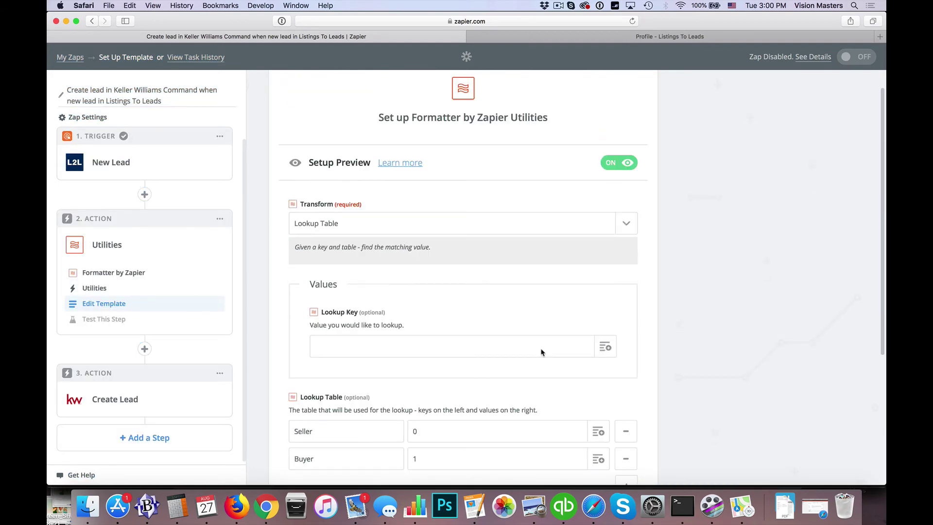
click(605, 346)
scroll(401, 368, down, 2)
scroll(401, 368, down, 4)
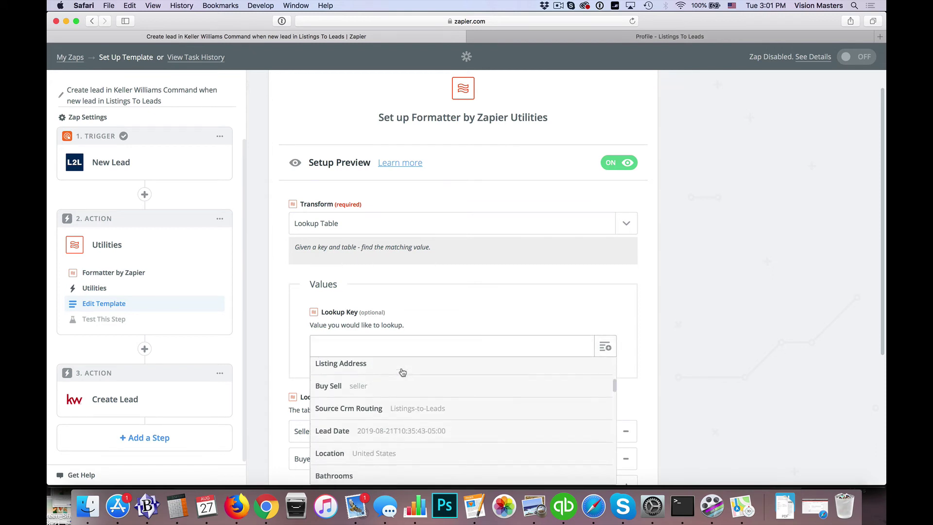
click(350, 386)
click(511, 305)
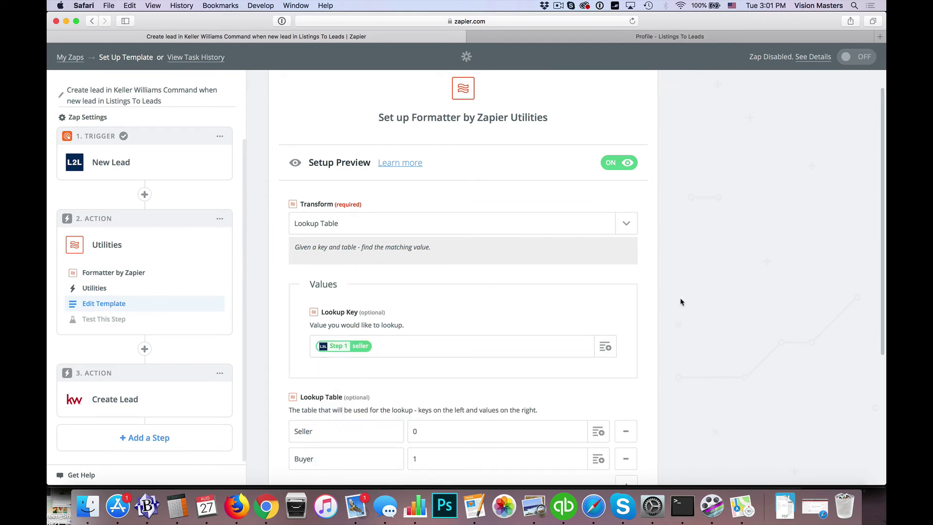
Finish the Formatter template with the Fallback Value left empty and send a test to Formatter by Zapier.
scroll(680, 301, down, 3)
scroll(680, 301, down, 1)
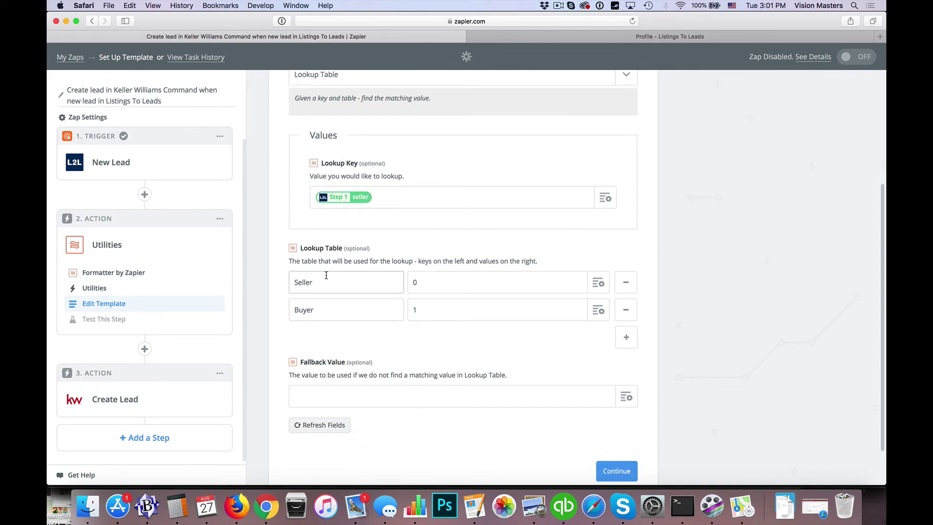
scroll(477, 327, down, 2)
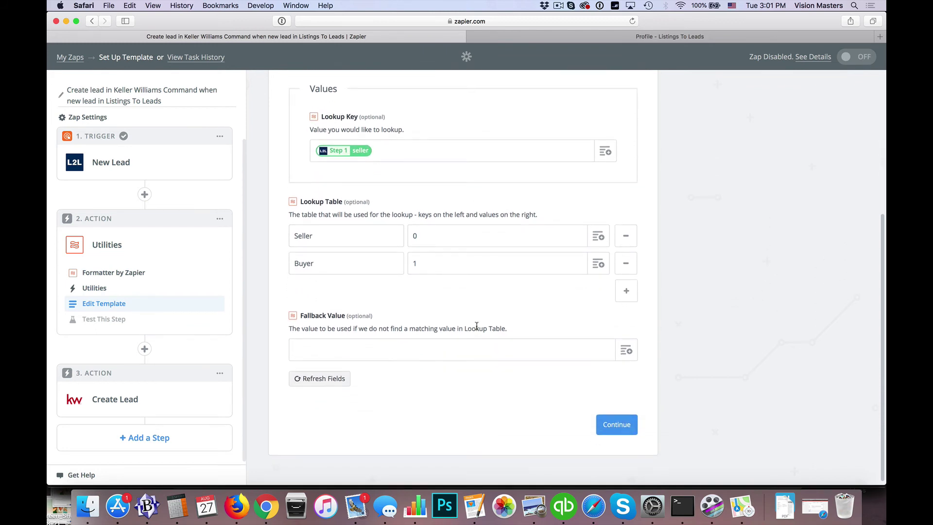
click(615, 425)
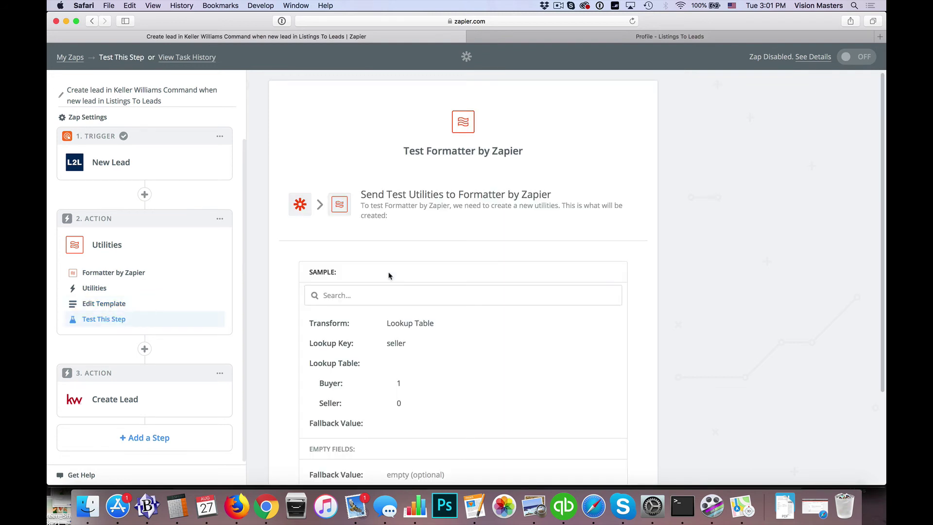
scroll(388, 275, down, 4)
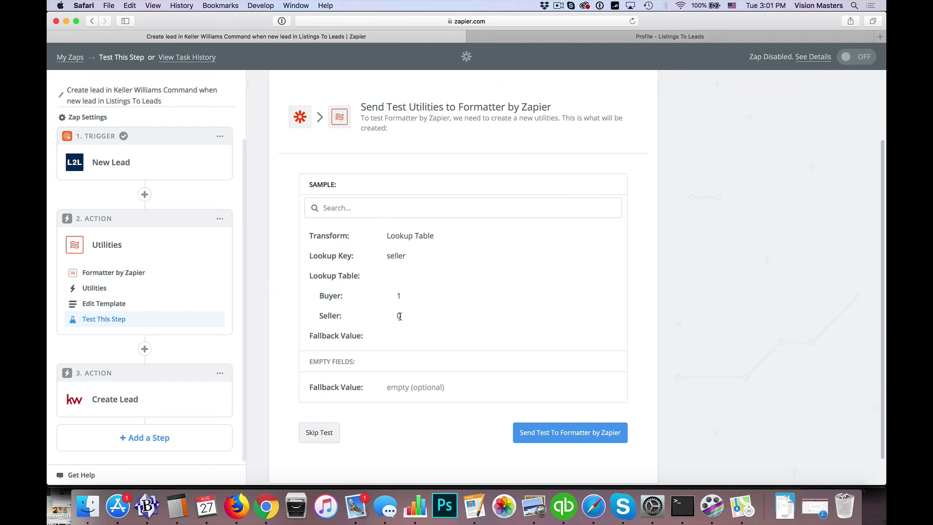
click(582, 432)
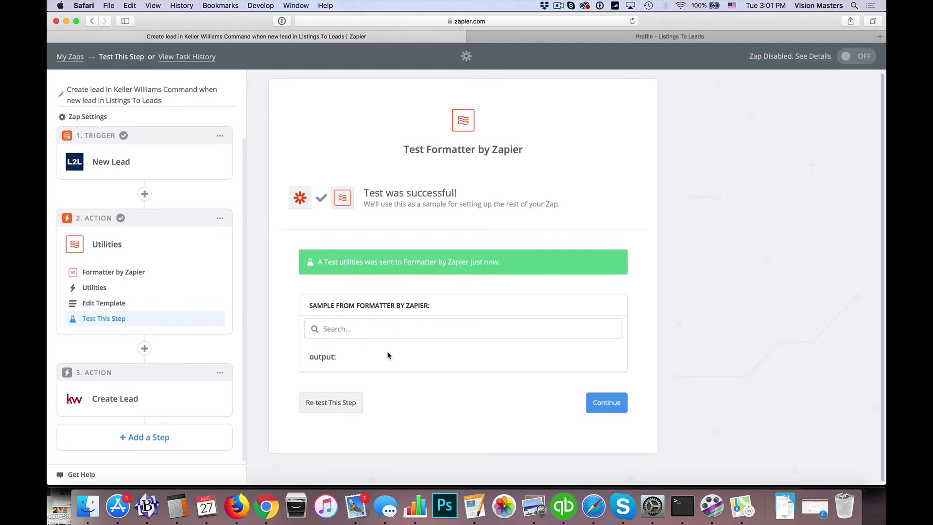
Continue to the Keller Williams Command Create Lead action and open its test to review the sample lead.
click(604, 403)
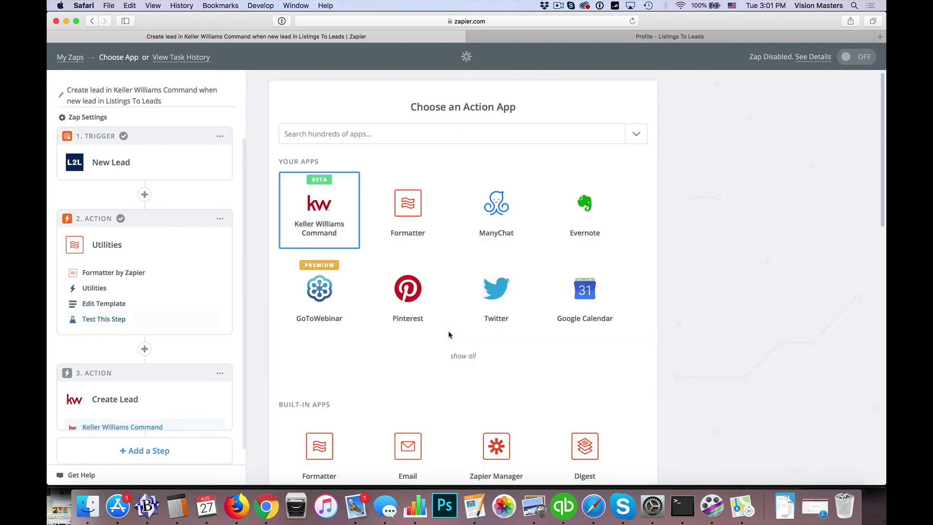
scroll(251, 293, down, 5)
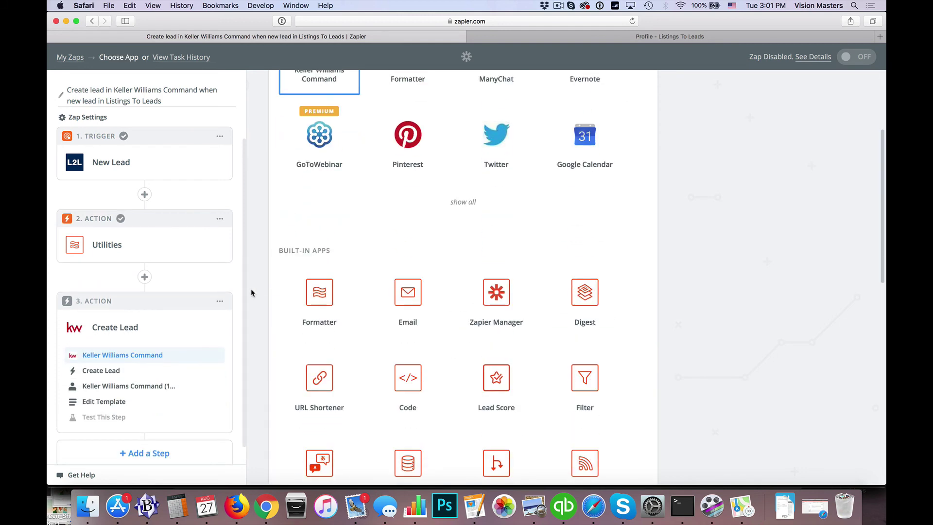
scroll(251, 293, up, 5)
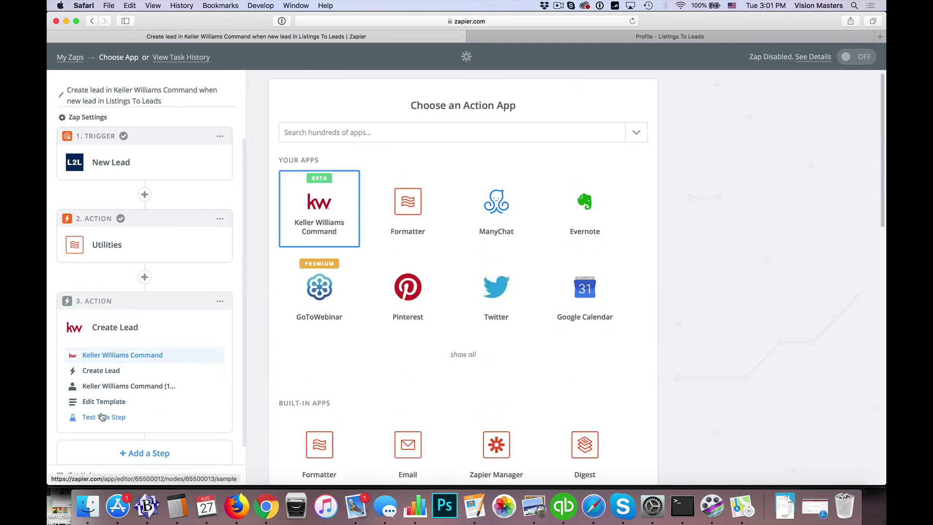
click(115, 416)
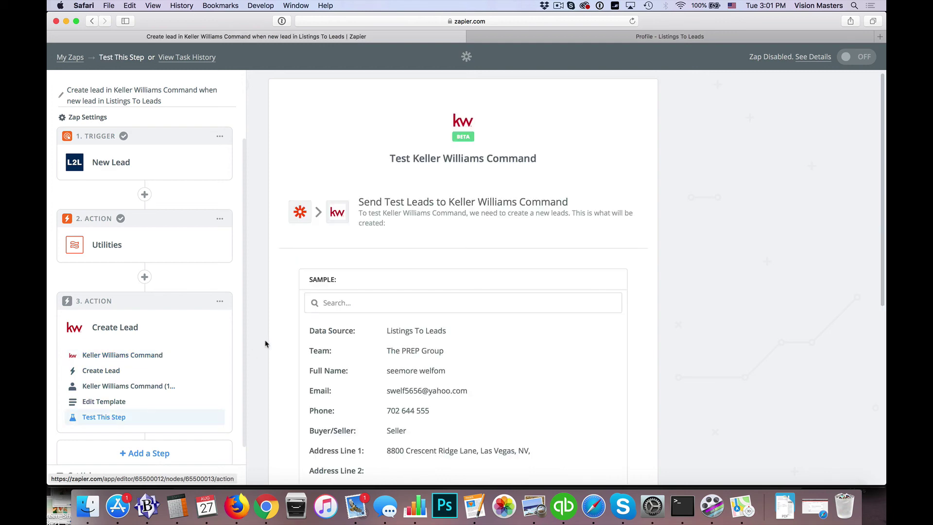
scroll(265, 342, down, 10)
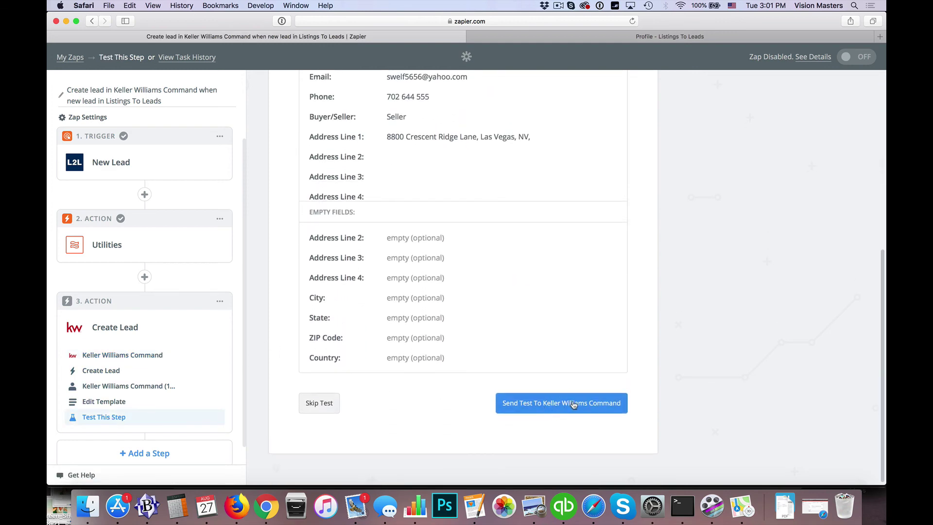